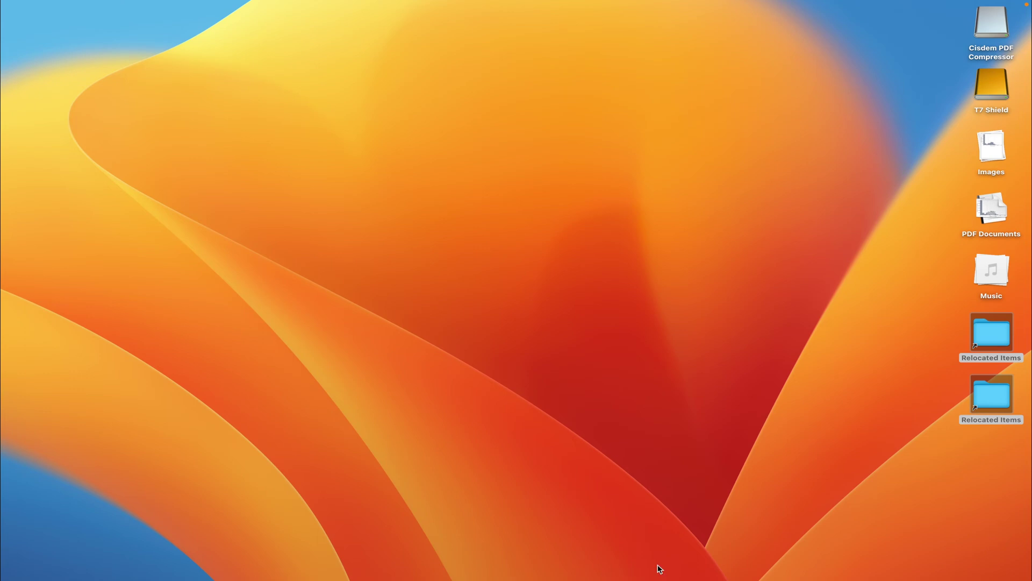
# In Firefox, load mixcr.com and go to its Docs section.
pyautogui.moveTo(660, 569)
pyautogui.click(848, 557)
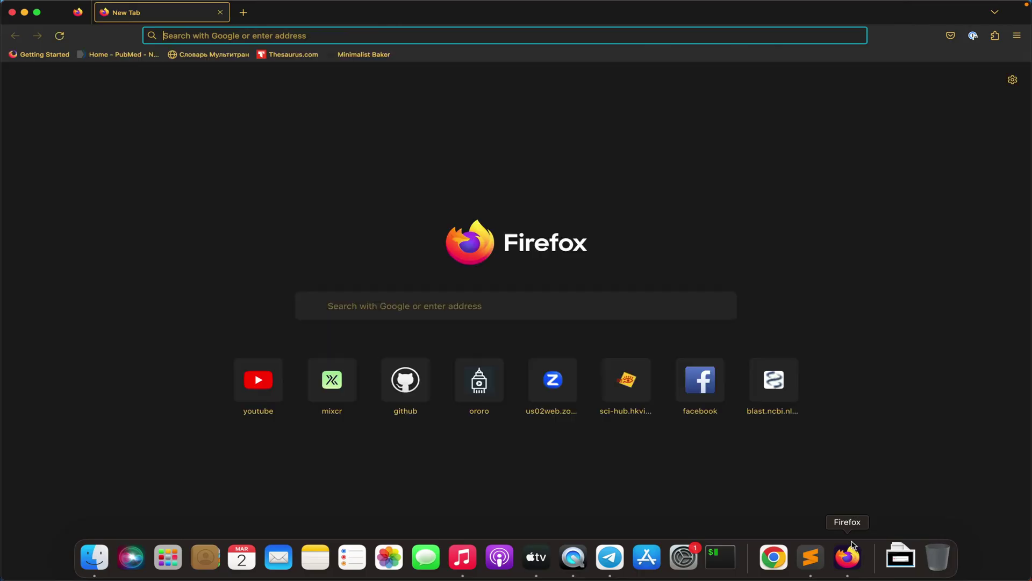
pyautogui.click(439, 34)
pyautogui.write('mi')
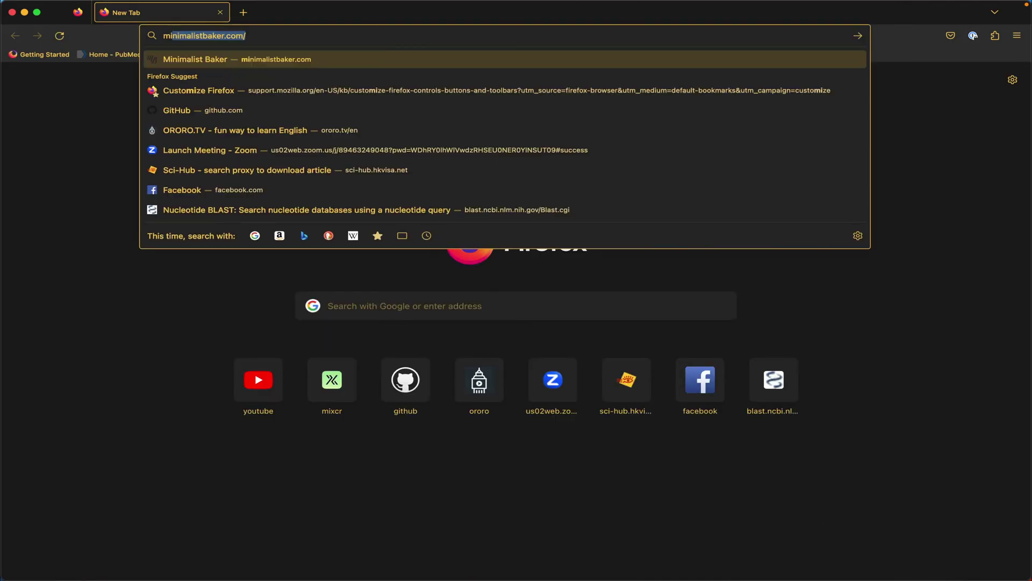
pyautogui.write('xcr.com')
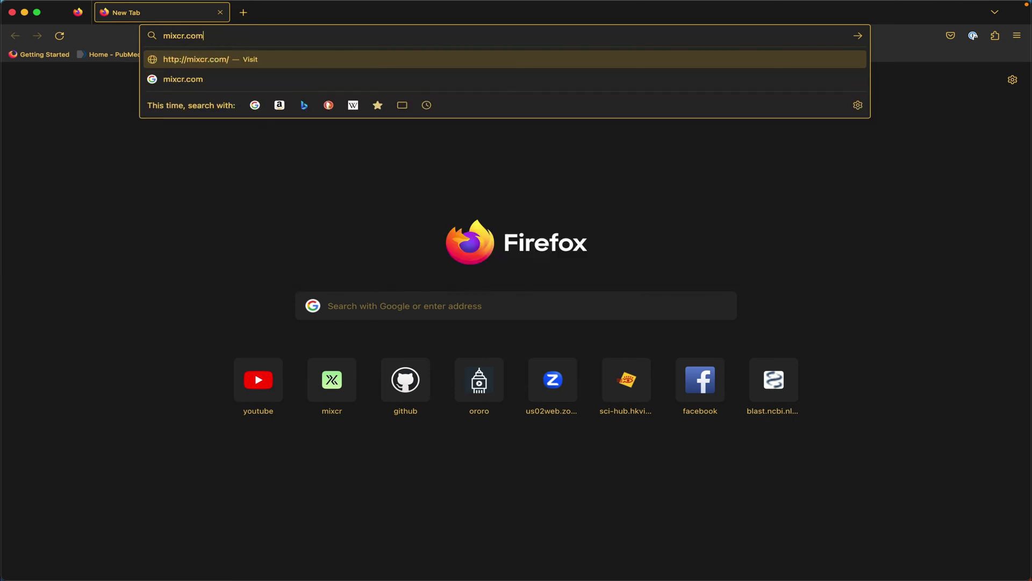
pyautogui.press('Return')
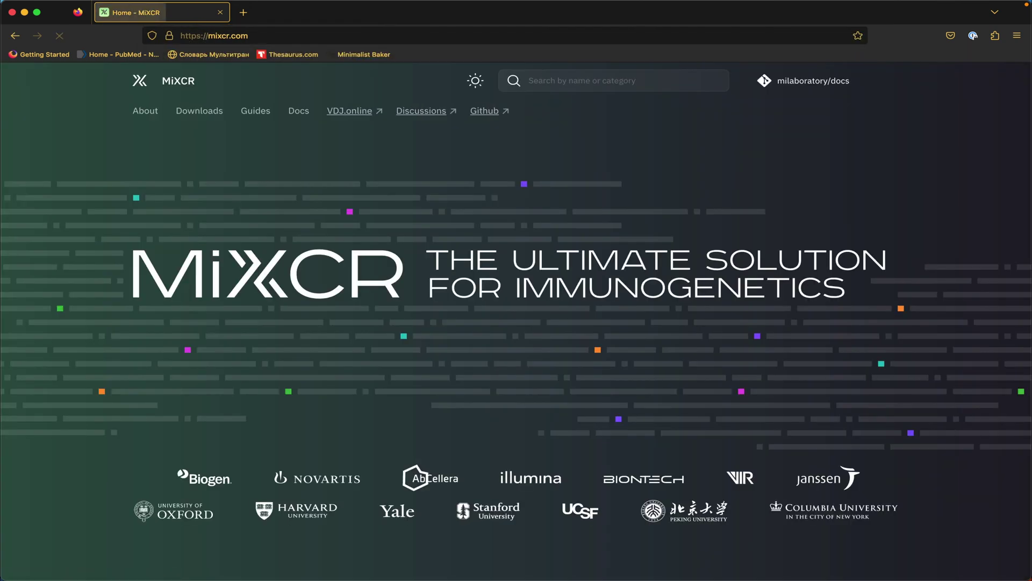
pyautogui.click(294, 111)
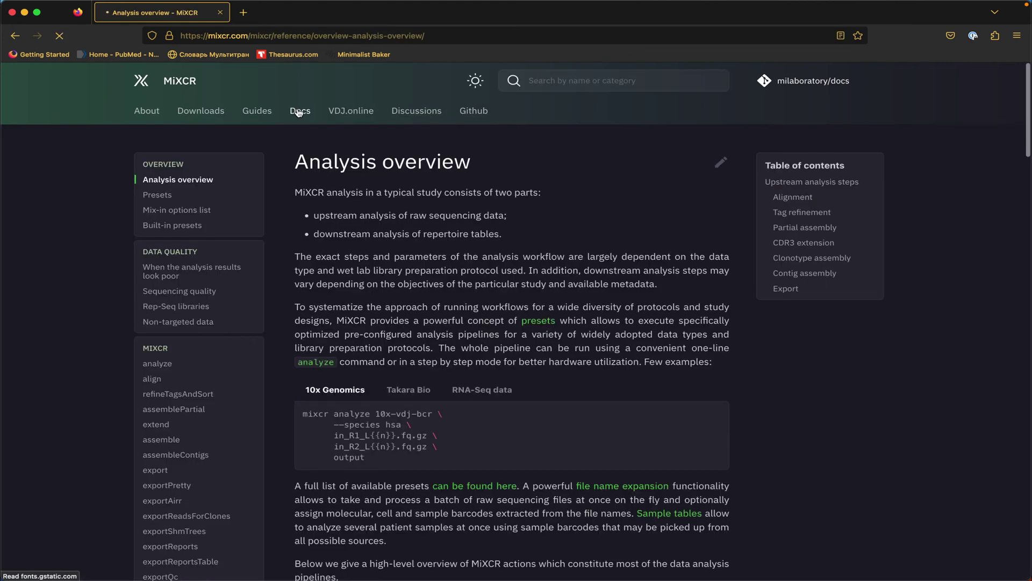
# Jump to the Takara Bio section of the Built-in presets docs page.
pyautogui.click(173, 227)
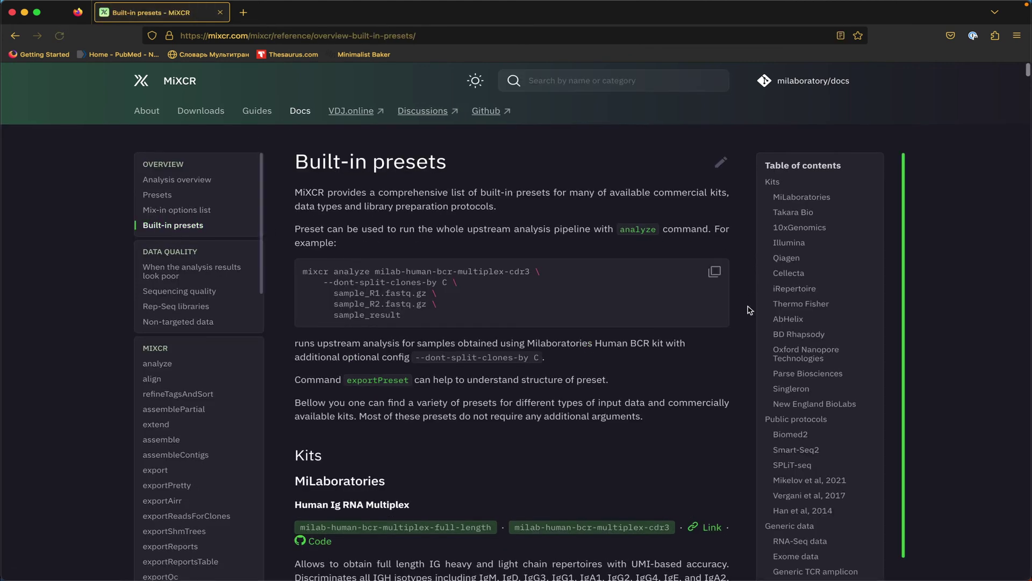
pyautogui.click(790, 215)
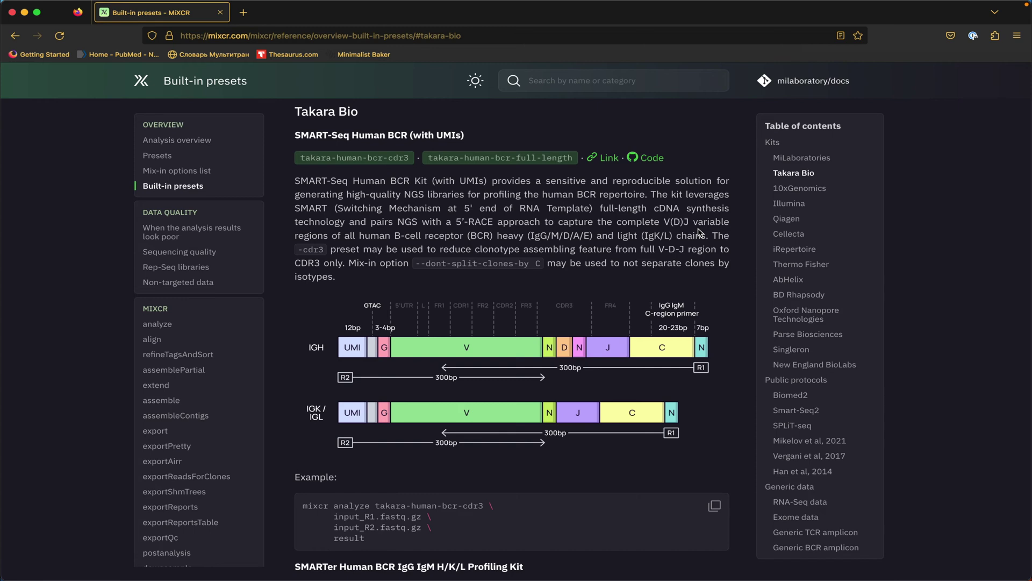
# Open a full-screen iTerm window, enter test-data and list the raw reads folder.
pyautogui.moveTo(16, 17)
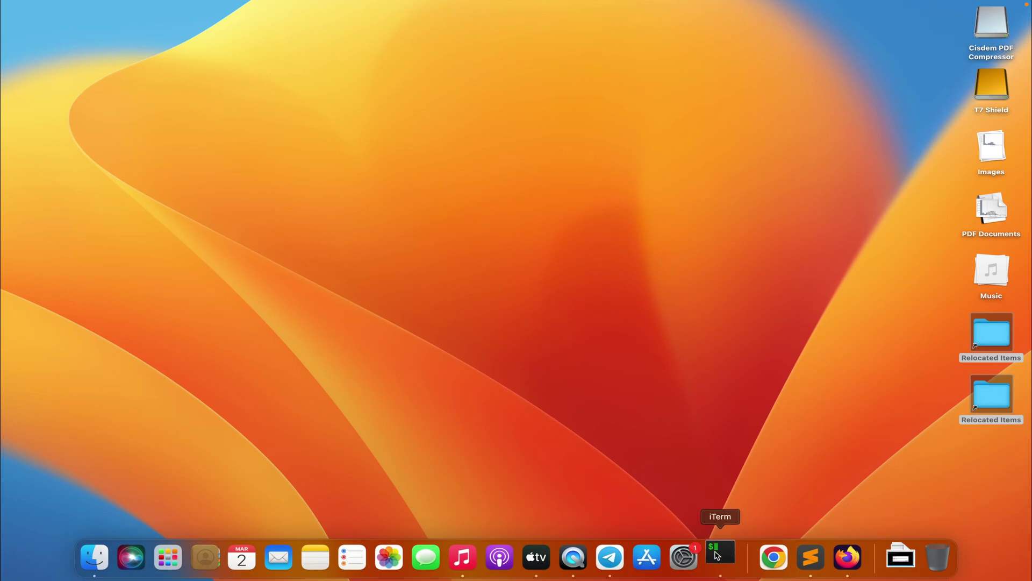
pyautogui.click(720, 553)
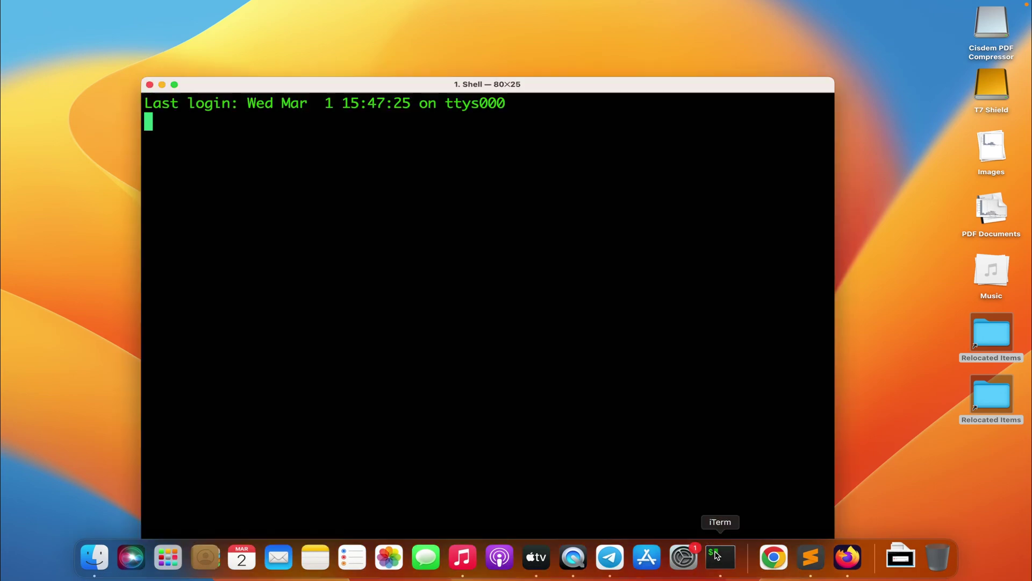
pyautogui.click(175, 86)
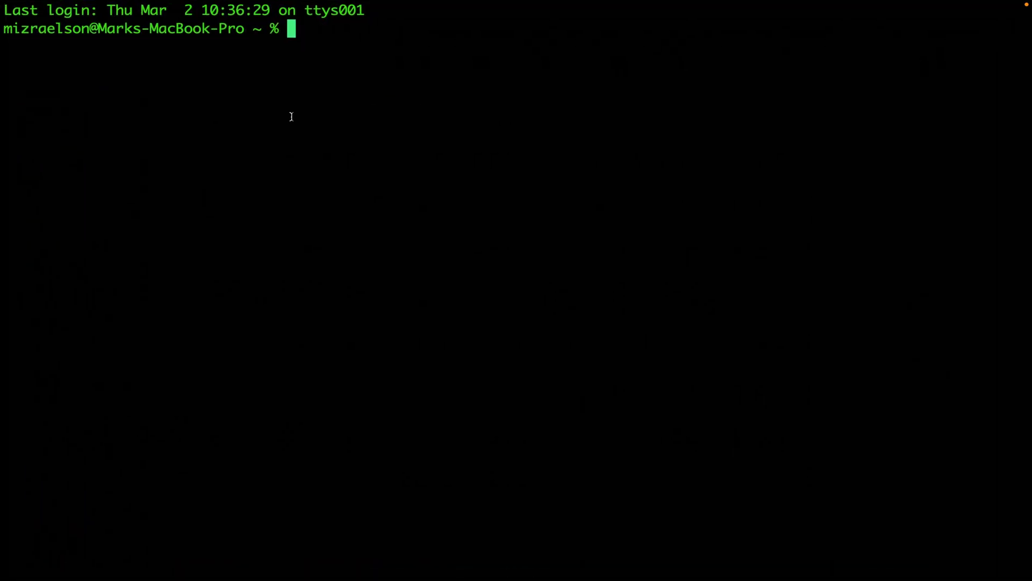
pyautogui.write('cd test-data/')
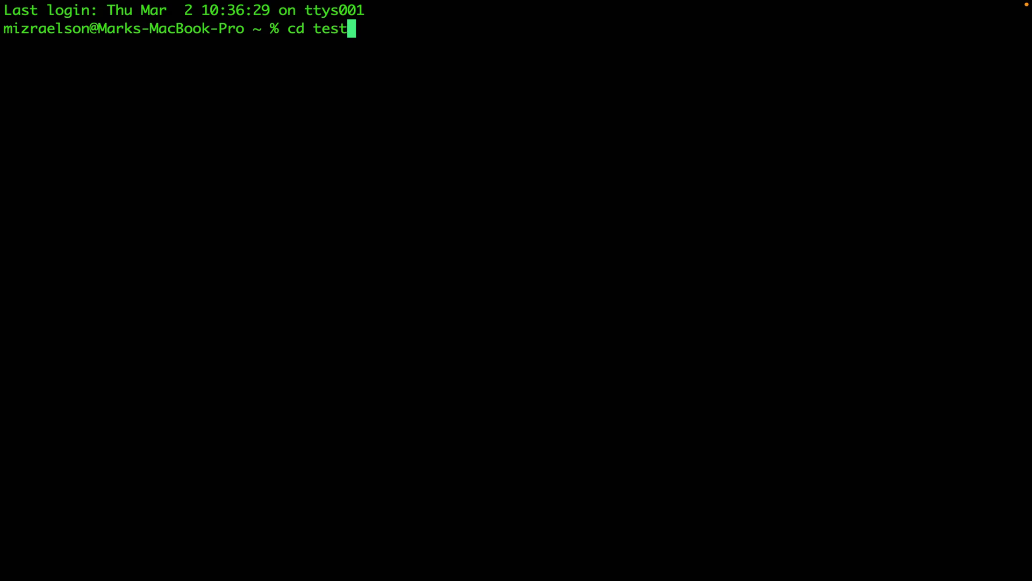
pyautogui.press('Return')
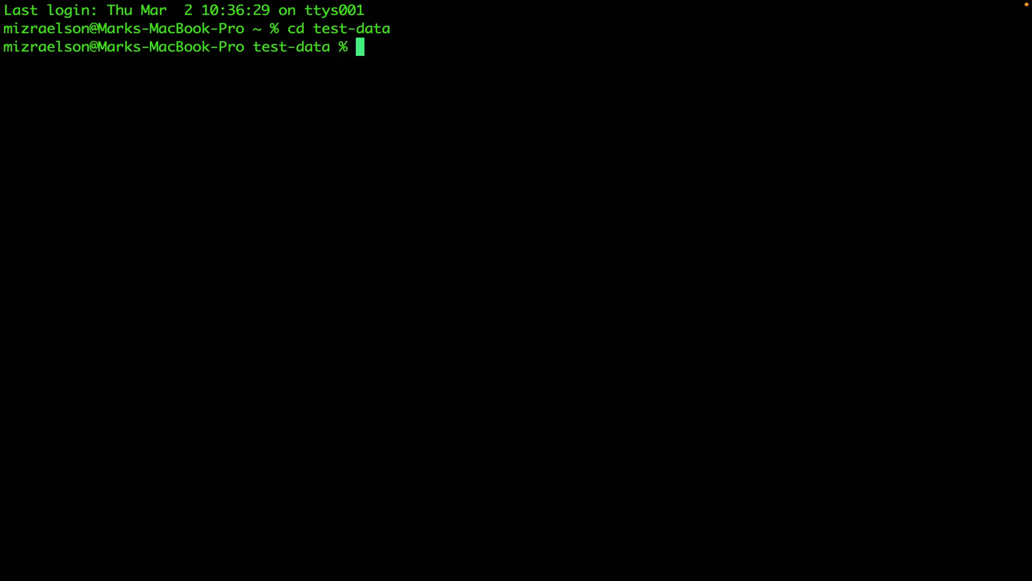
pyautogui.write('ls r')
pyautogui.press('Tab')
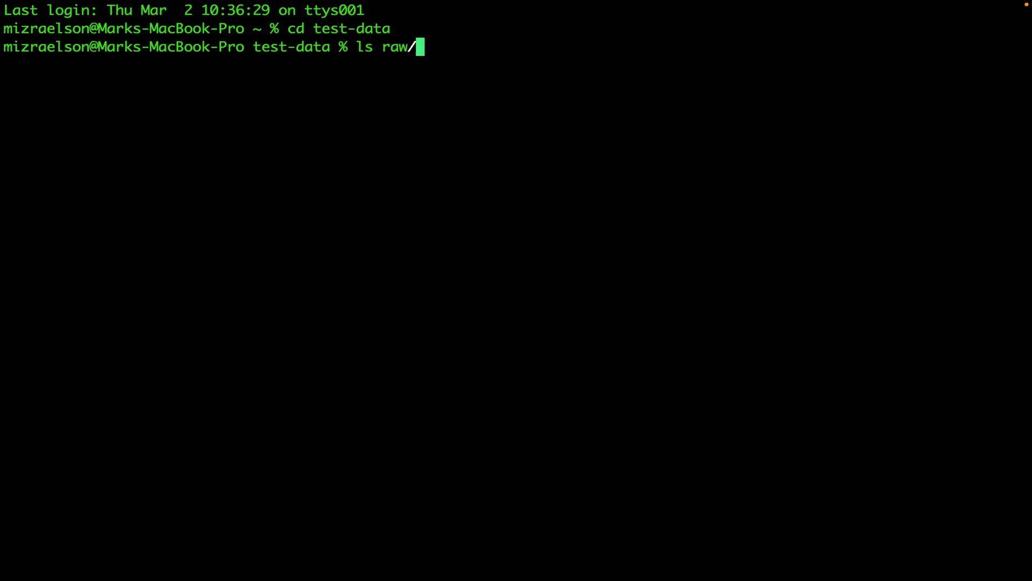
pyautogui.press('Return')
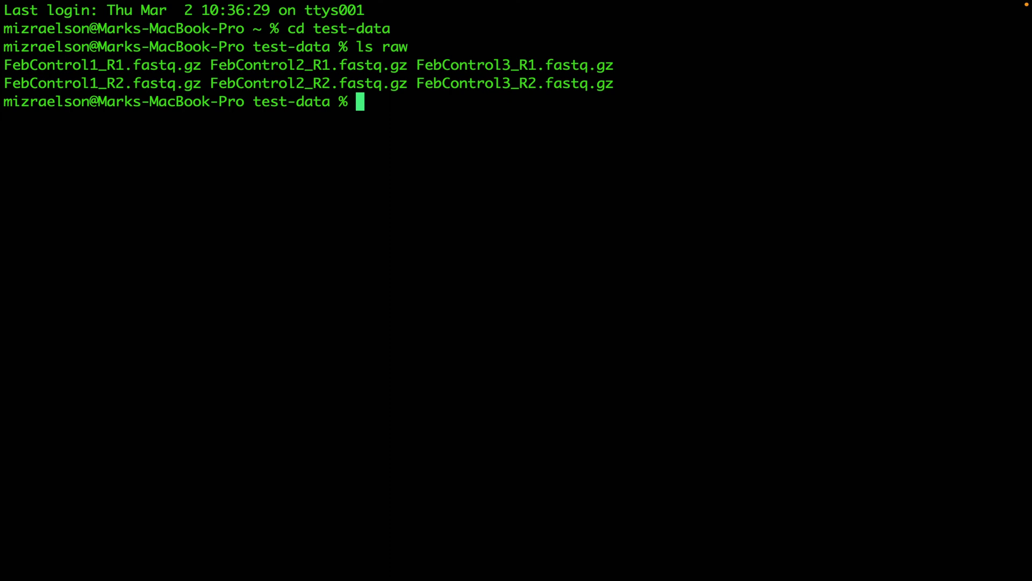
# Run mixcr analyze takara-human-bcr-cdr3 on FebControl1 R1/R2 reads, outputting result/FebControl1CDR3.
pyautogui.write('~/mixcr')
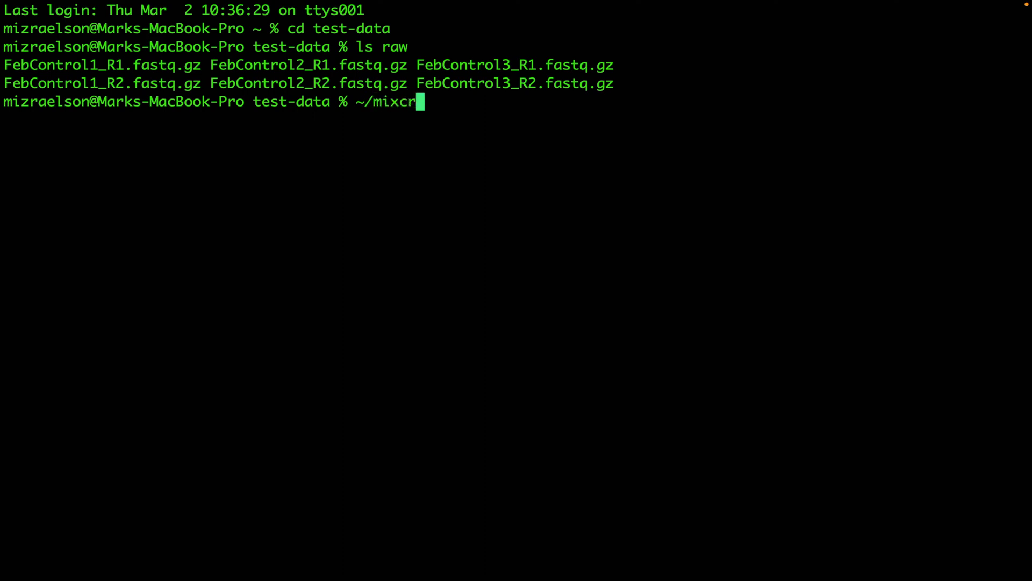
pyautogui.write('-softwa')
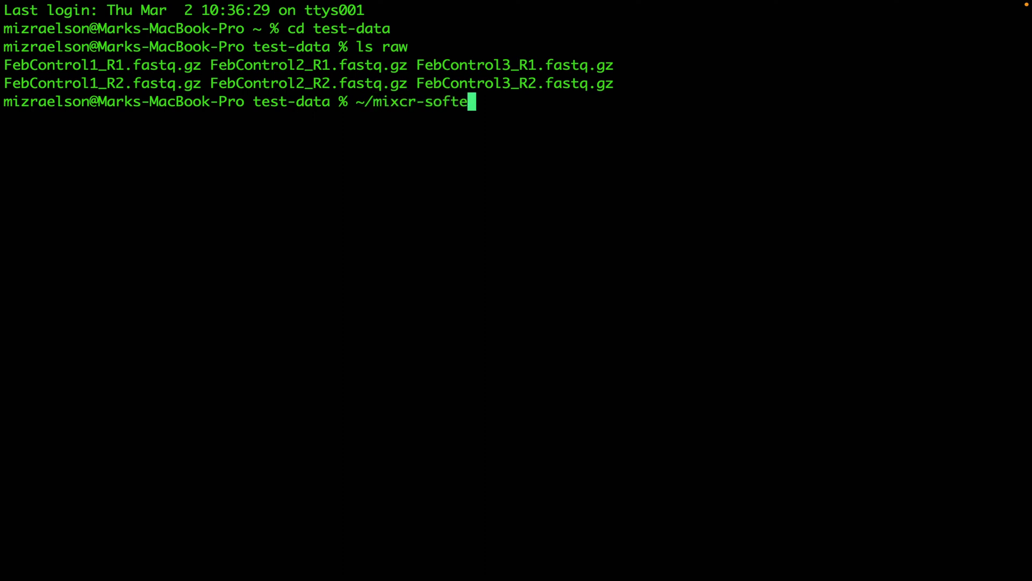
pyautogui.write('re/mixcr ')
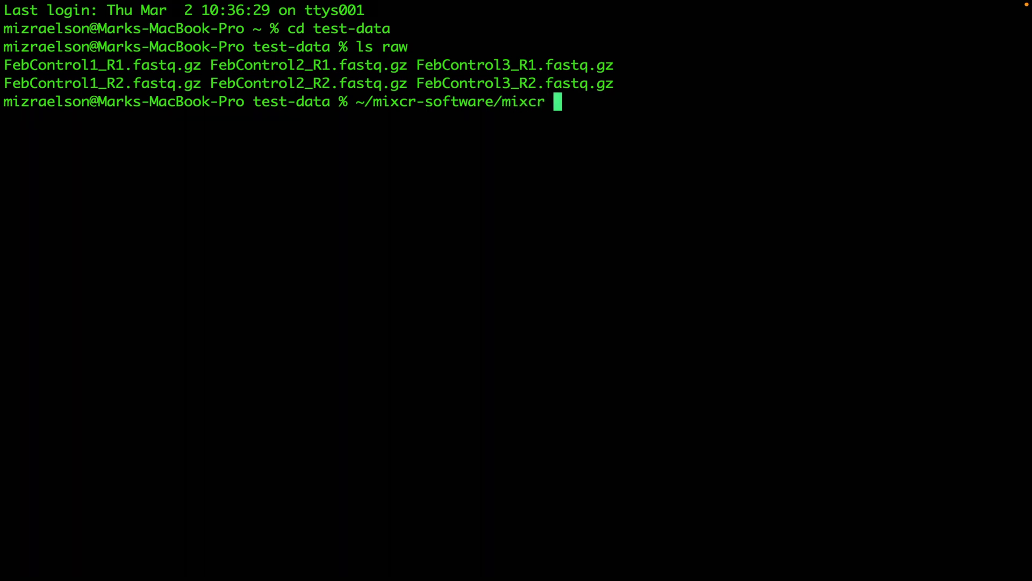
pyautogui.write('analyze takara-human-bcr-')
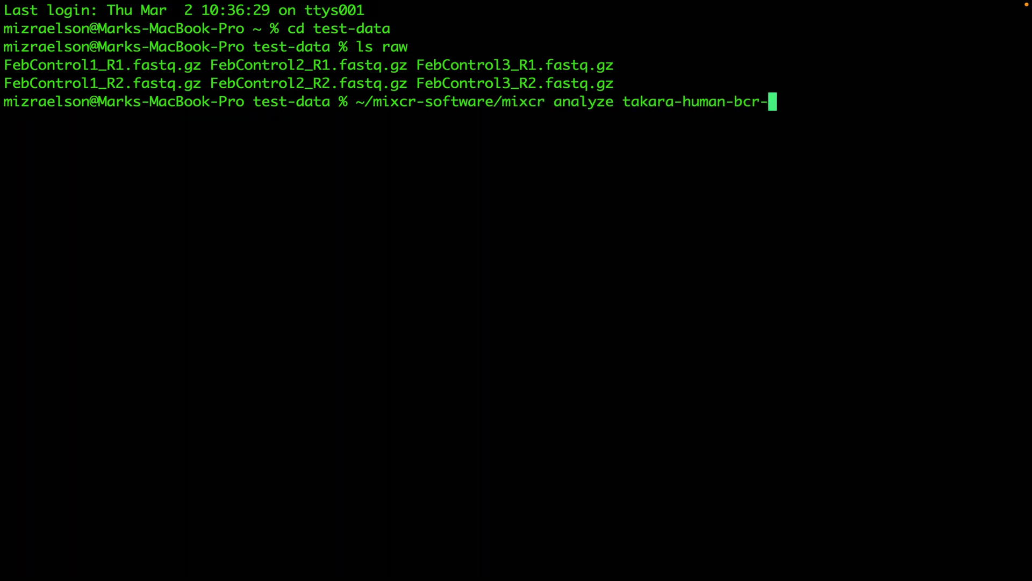
pyautogui.write('cdr3 raw/')
pyautogui.press('Tab')
pyautogui.write('1')
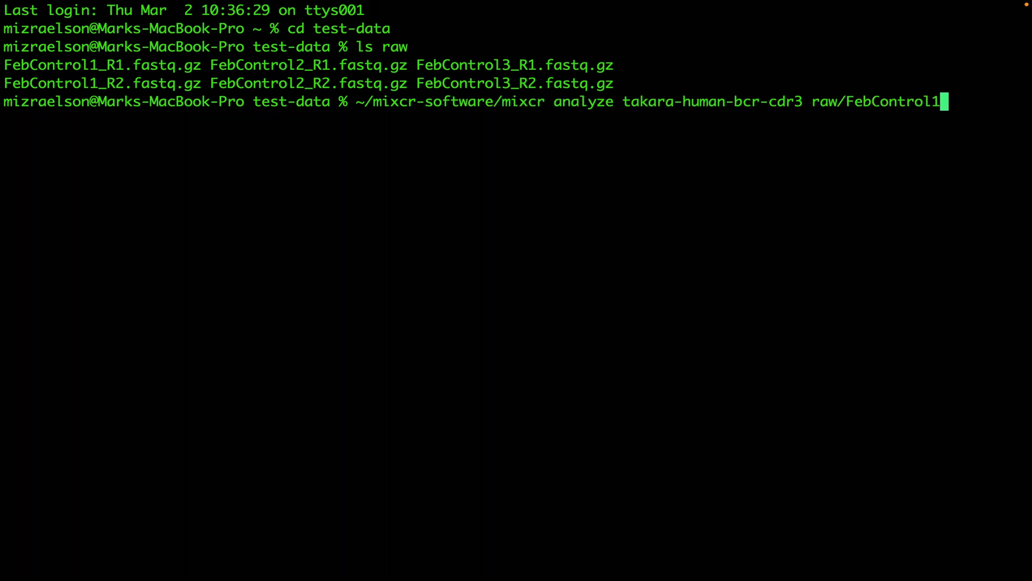
pyautogui.write('_R1')
pyautogui.press('Tab')
pyautogui.write('raw/')
pyautogui.press('Tab')
pyautogui.write('1_R2')
pyautogui.press('Tab')
pyautogui.write('res')
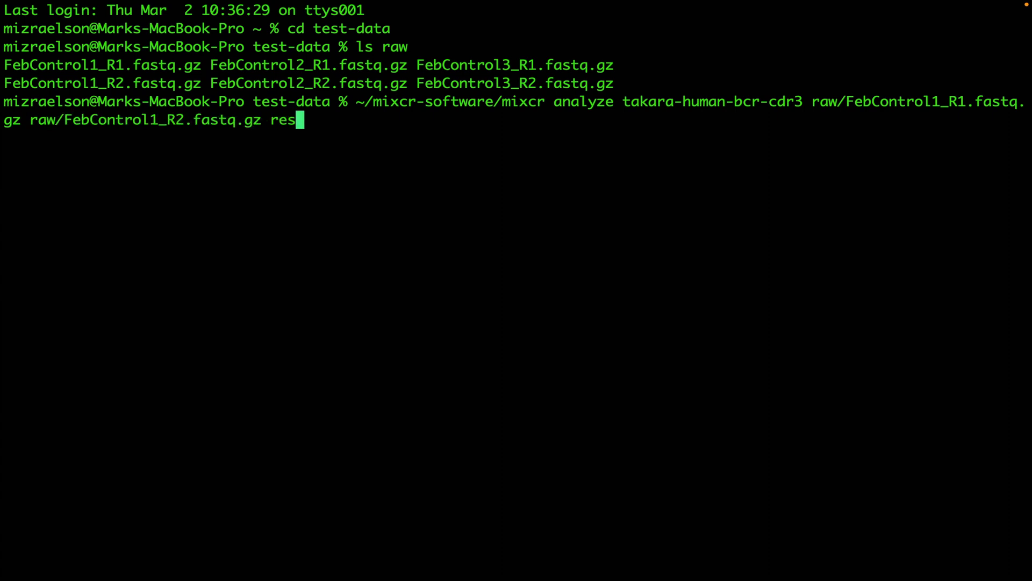
pyautogui.write('ult/FebControl1C')
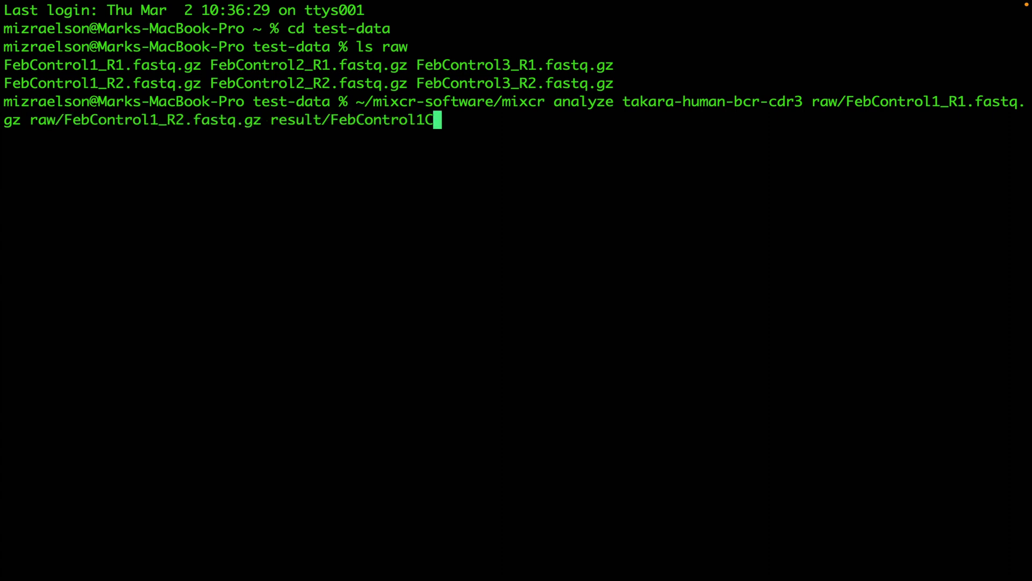
pyautogui.write('DR3')
pyautogui.press('Return')
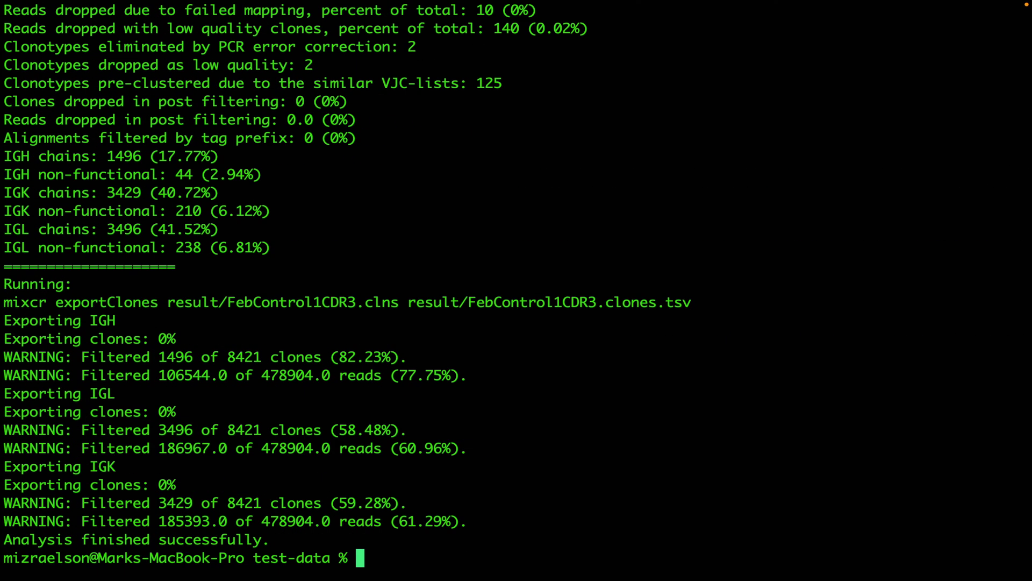
# Rerun the FebControl1 analysis with the takara-human-bcr-full-length preset, outputting result/FebControl1Full.
pyautogui.press('Up')
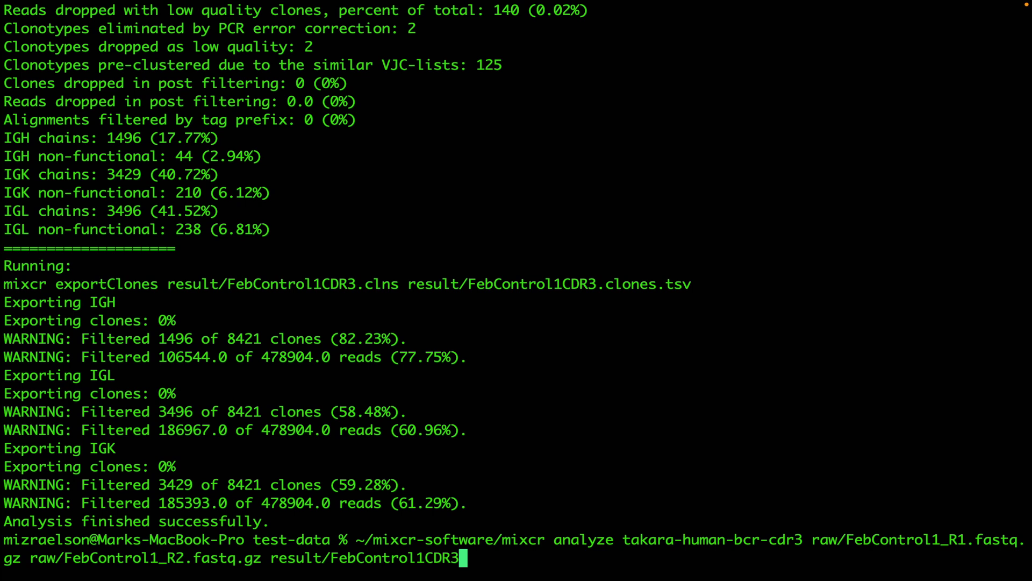
pyautogui.press('BackSpace')
pyautogui.press('BackSpace')
pyautogui.press('BackSpace')
pyautogui.press('BackSpace')
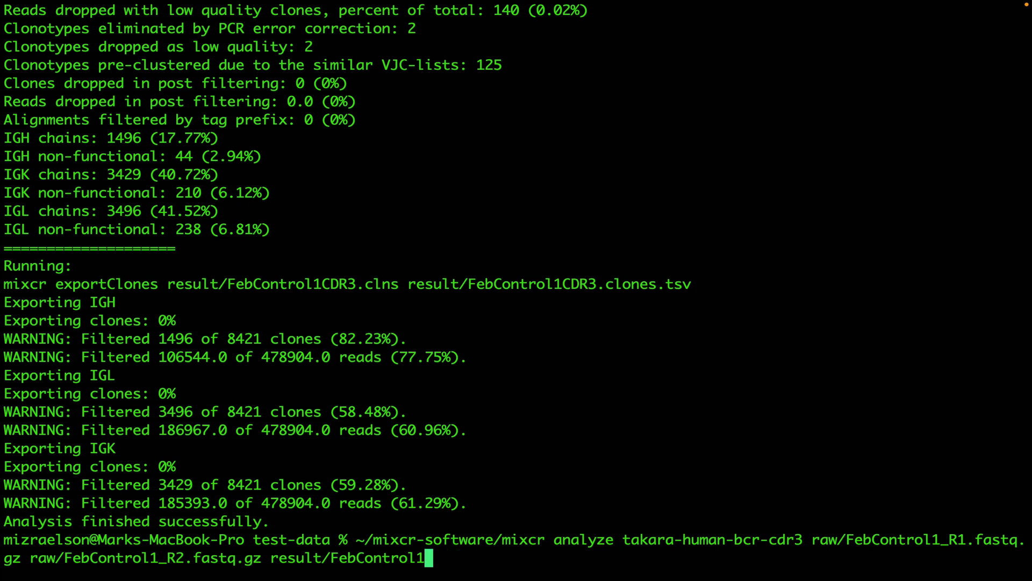
pyautogui.write('Full')
pyautogui.press('Left')
pyautogui.press('Left')
pyautogui.press('Left')
pyautogui.press('Left')
pyautogui.press('Left')
pyautogui.press('Left')
pyautogui.press('Left')
pyautogui.press('Left')
pyautogui.press('Left')
pyautogui.press('Left')
pyautogui.press('Left')
pyautogui.press('Left')
pyautogui.press('Left')
pyautogui.press('Left')
pyautogui.press('Left')
pyautogui.press('Left')
pyautogui.press('Left')
pyautogui.press('Left')
pyautogui.press('Left')
pyautogui.press('Left')
pyautogui.press('Left')
pyautogui.press('Left')
pyautogui.press('Left')
pyautogui.press('Left')
pyautogui.press('Left')
pyautogui.press('Left')
pyautogui.press('Left')
pyautogui.press('Left')
pyautogui.press('Left')
pyautogui.press('Left')
pyautogui.press('Left')
pyautogui.press('Left')
pyautogui.press('Left')
pyautogui.press('Left')
pyautogui.press('Left')
pyautogui.press('Left')
pyautogui.press('Left')
pyautogui.press('Left')
pyautogui.press('Left')
pyautogui.press('Left')
pyautogui.press('BackSpace')
pyautogui.press('BackSpace')
pyautogui.press('BackSpace')
pyautogui.press('BackSpace')
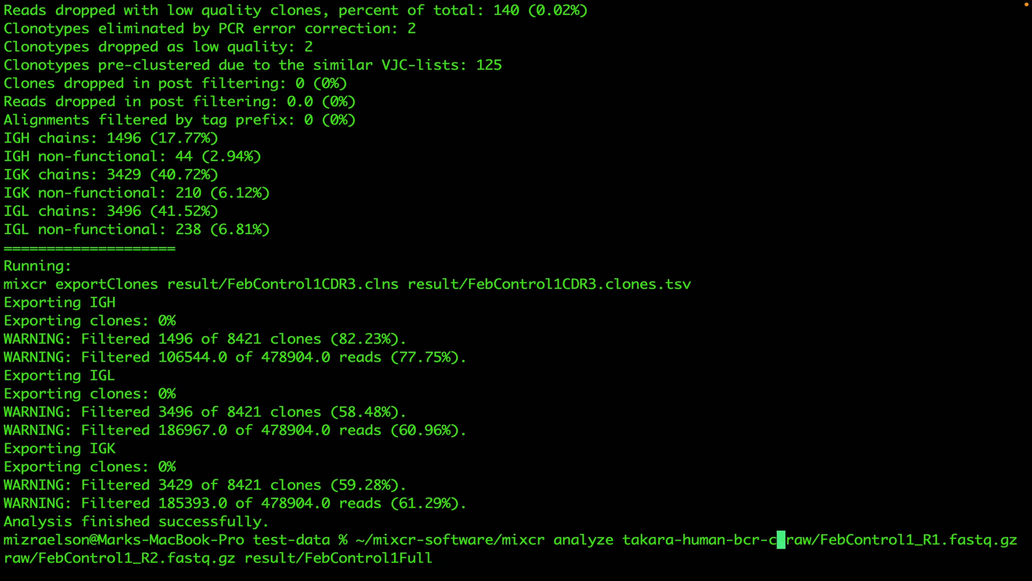
pyautogui.write('full')
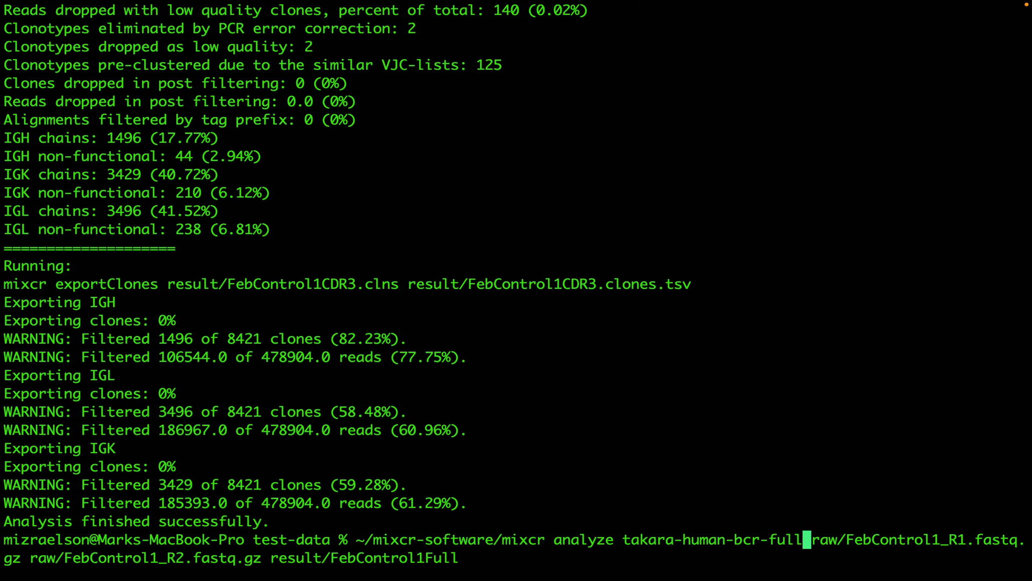
pyautogui.write('-length')
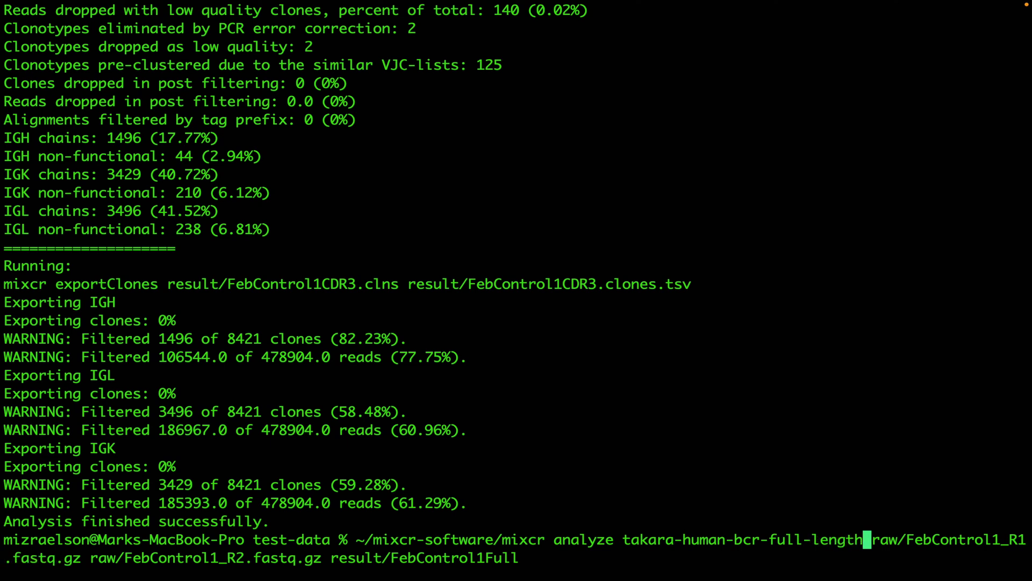
pyautogui.press('Return')
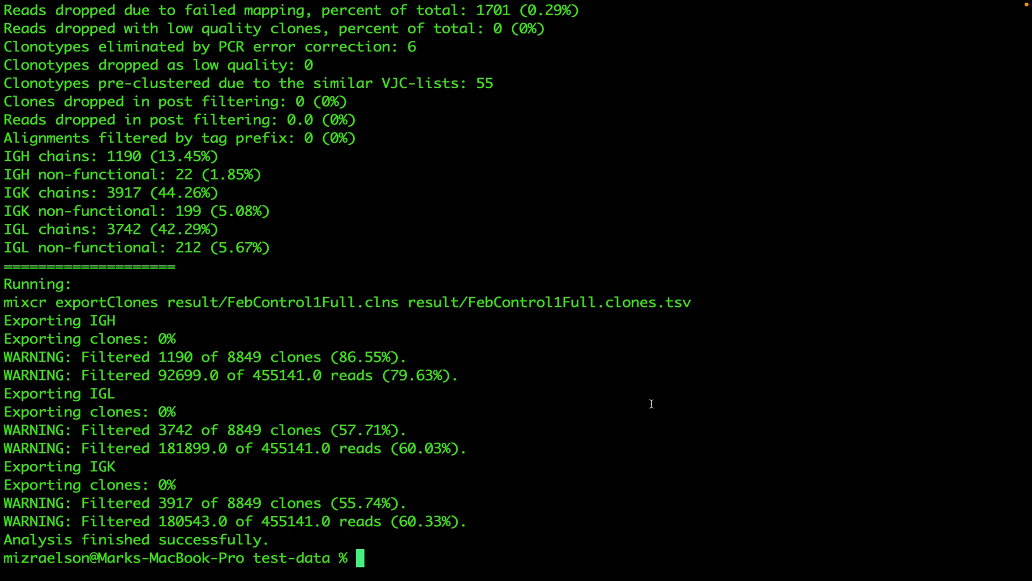
# List the files in the result folder.
pyautogui.write('ls re')
pyautogui.press('Tab')
pyautogui.press('Return')
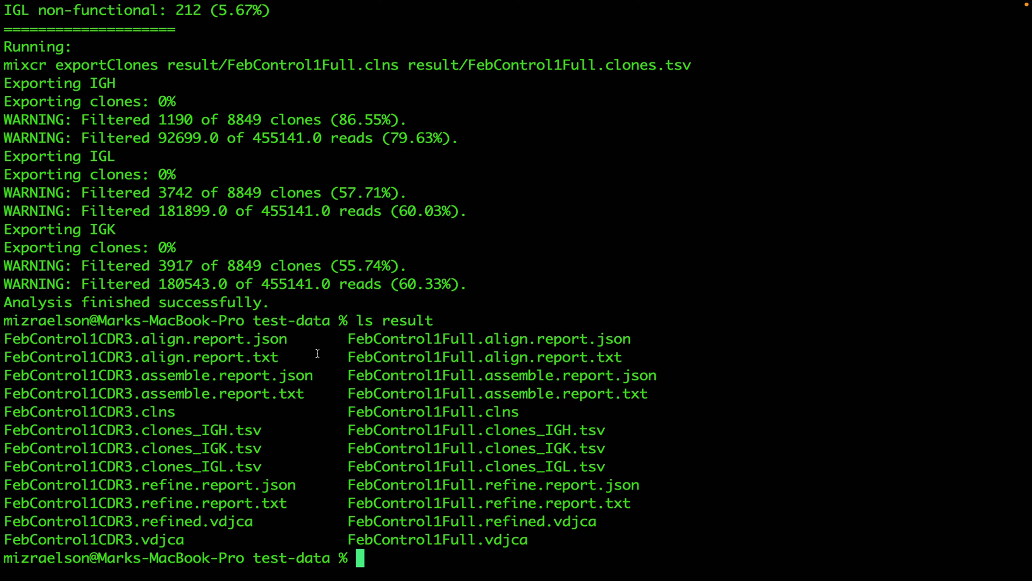
# Open result/FebControl1Full.clones_IGH.tsv with the open command.
pyautogui.write('open')
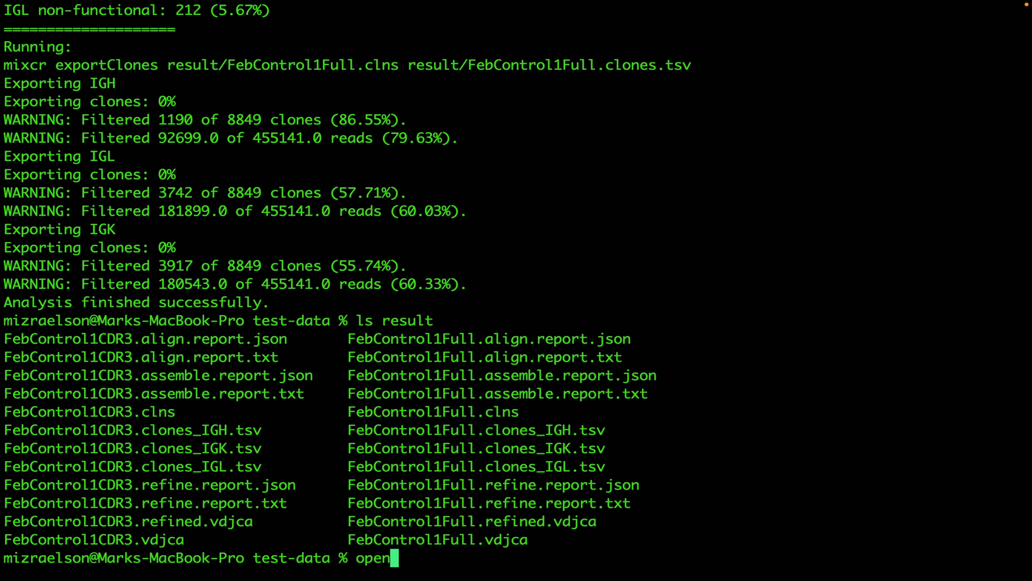
pyautogui.moveTo(347, 428); pyautogui.dragTo(609, 435)
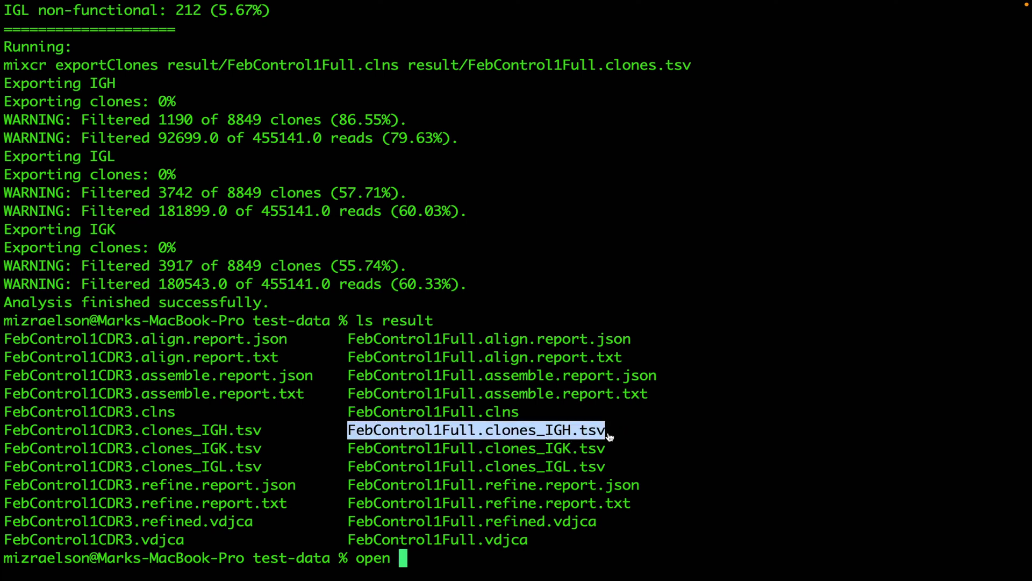
pyautogui.press('super+c')
pyautogui.press('super+v')
pyautogui.press('Return')
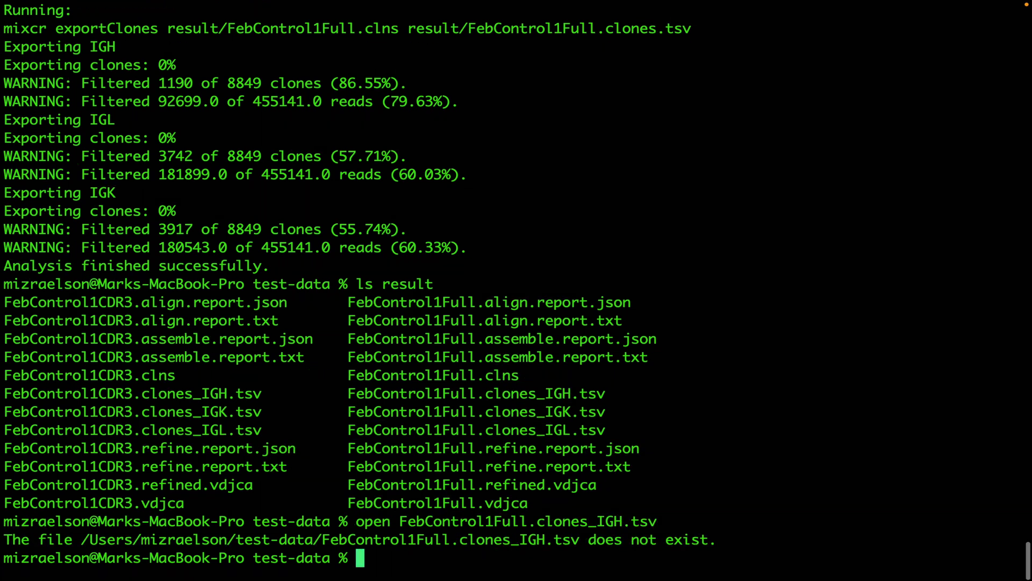
pyautogui.press('Up')
pyautogui.hotkey('alt', 'Left')
pyautogui.hotkey('alt', 'Left')
pyautogui.hotkey('alt', 'Left')
pyautogui.write('res')
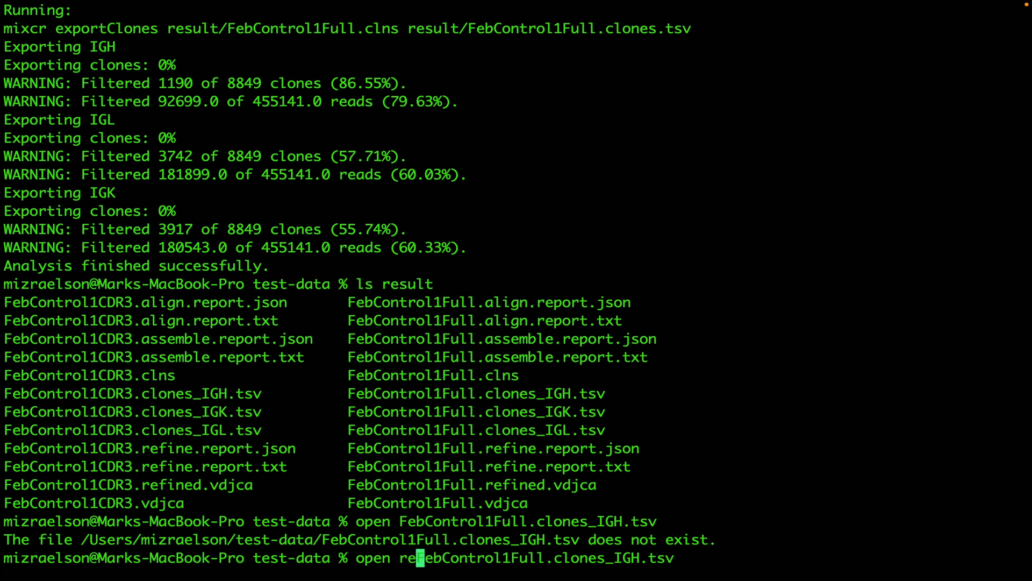
pyautogui.write('ult/')
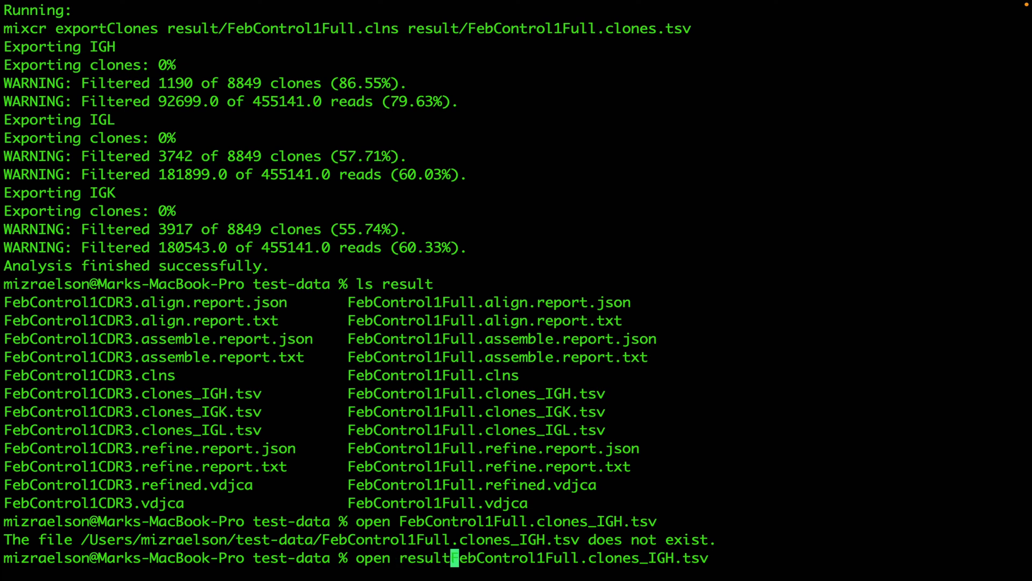
pyautogui.press('Return')
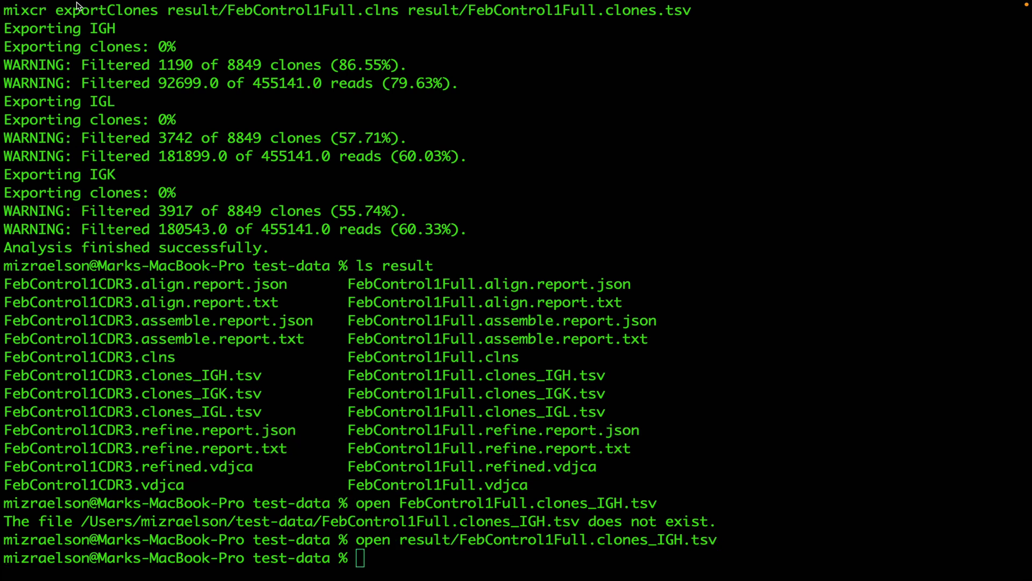
# Exit terminal full screen, enlarge Numbers, and select the FebControl1Full table with Organize options shown.
pyautogui.moveTo(34, 19)
pyautogui.click(49, 36)
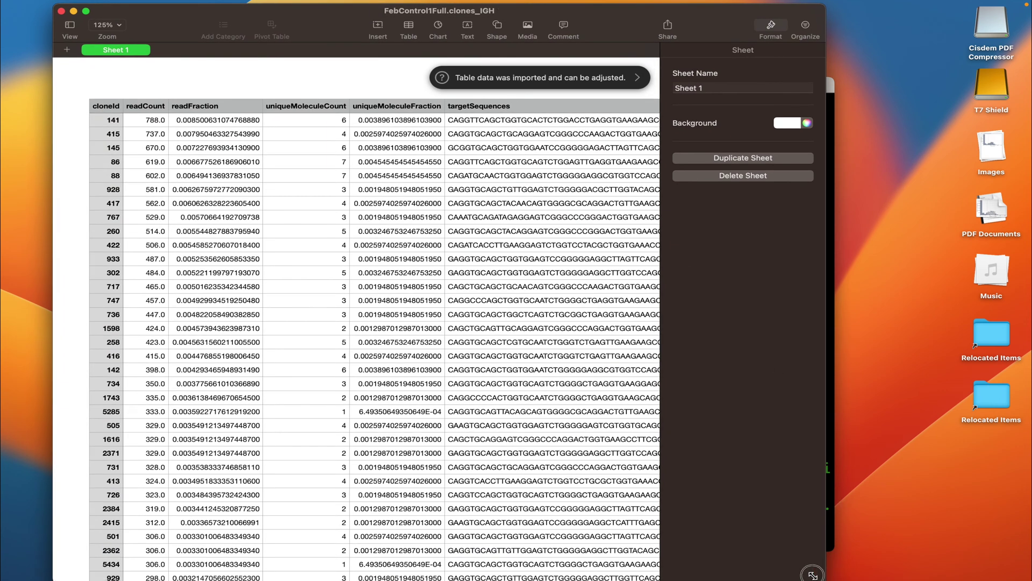
pyautogui.moveTo(820, 572); pyautogui.dragTo(796, 557)
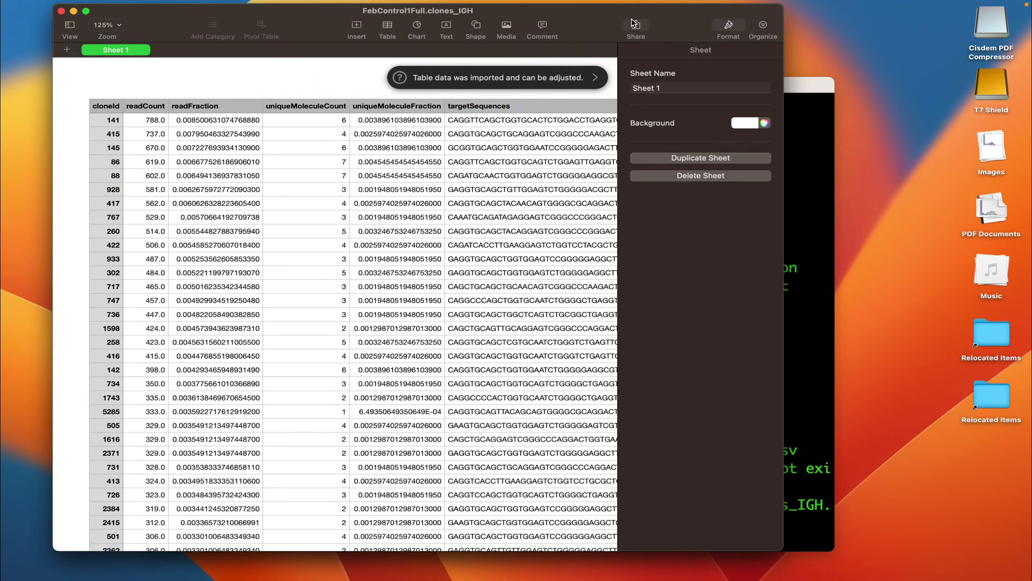
pyautogui.click(764, 30)
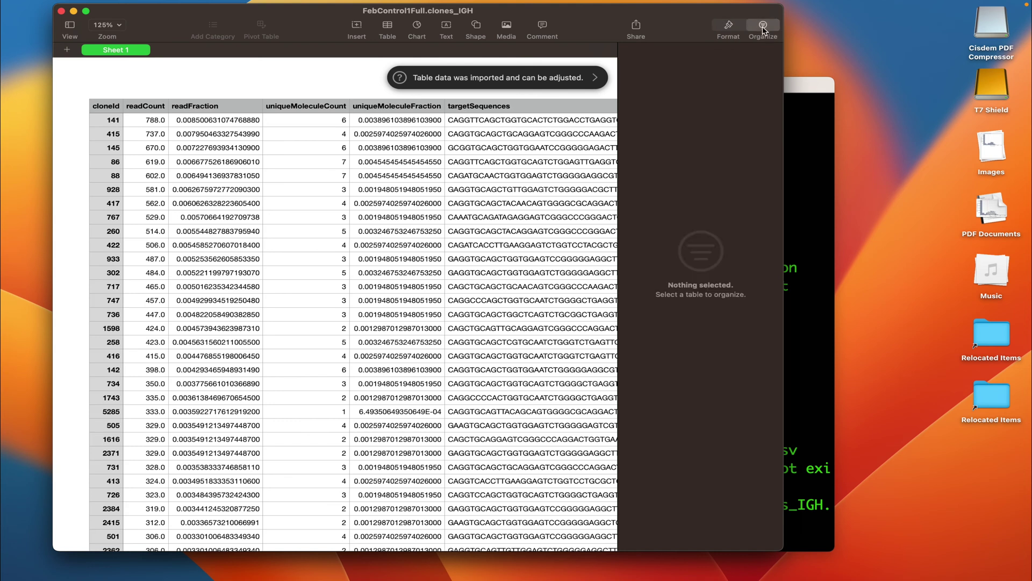
pyautogui.doubleClick(784, 86)
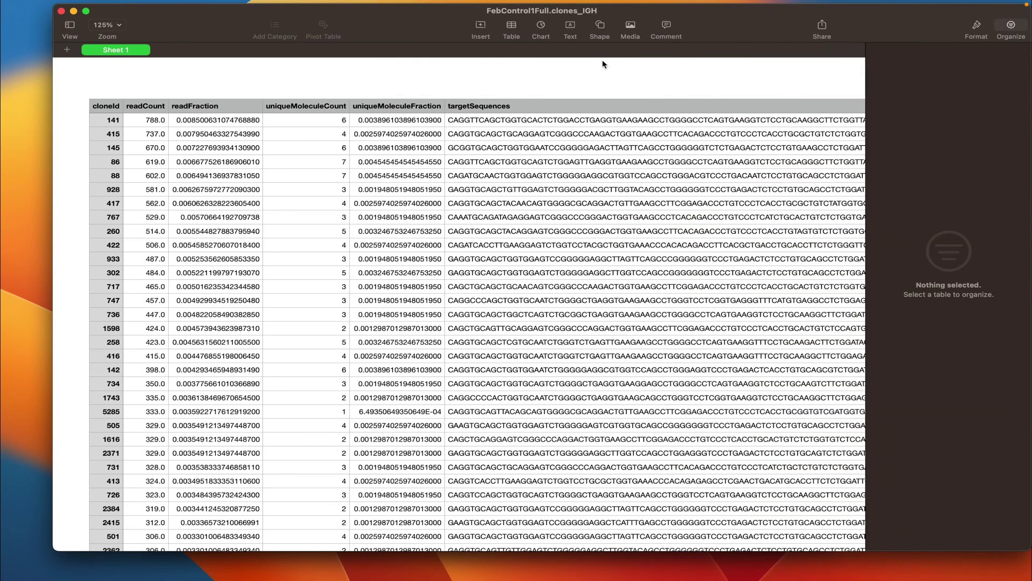
pyautogui.click(565, 130)
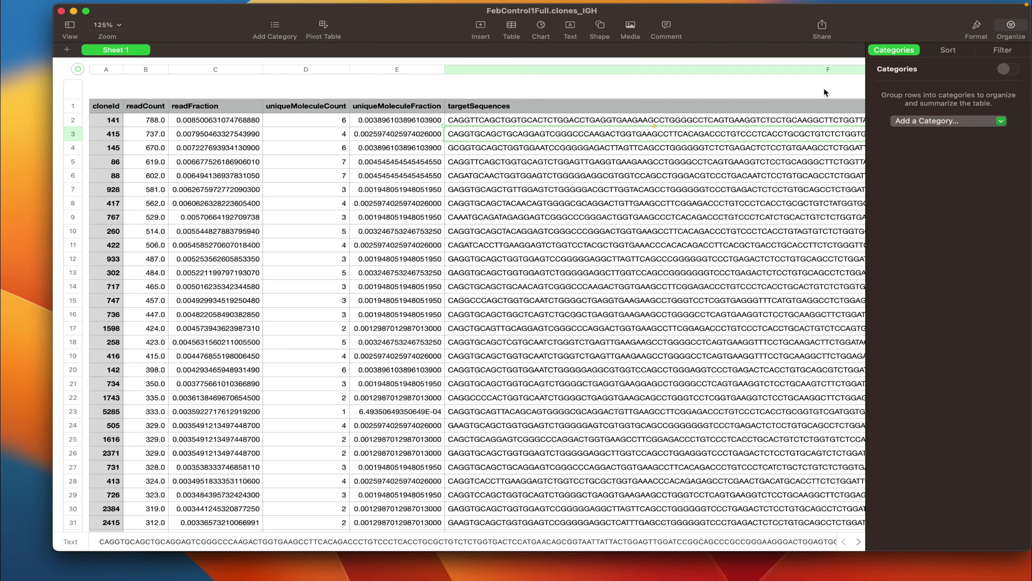
# Add nSeqCDR3 as the grouping category for the FebControl1Full.clones_IGH table.
pyautogui.click(823, 103)
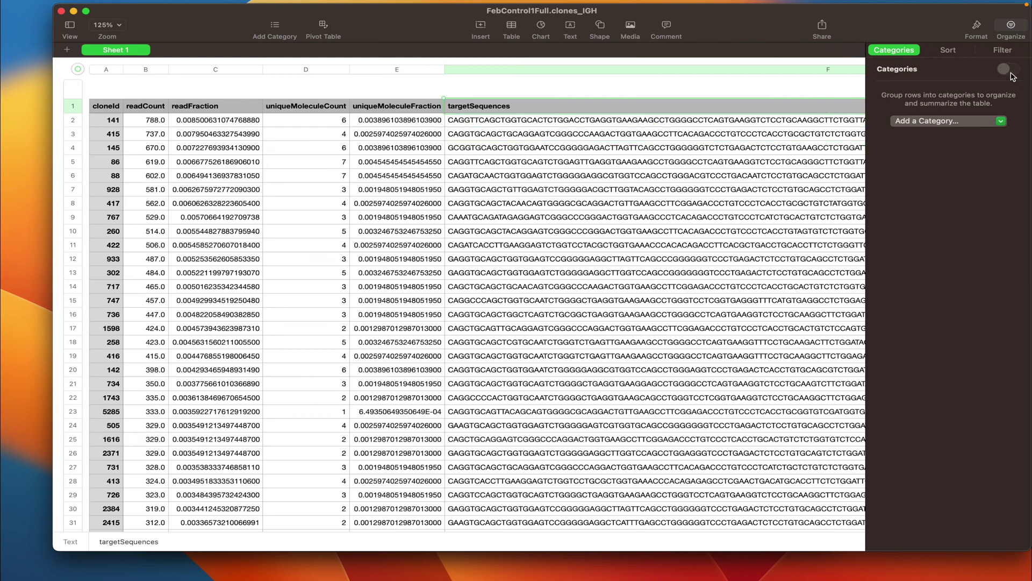
pyautogui.click(992, 121)
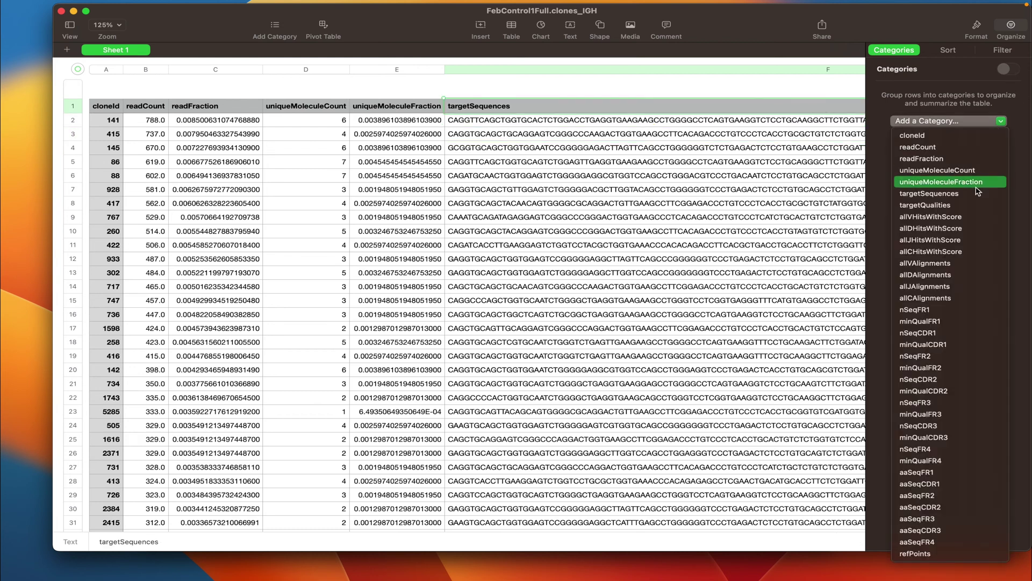
pyautogui.click(946, 426)
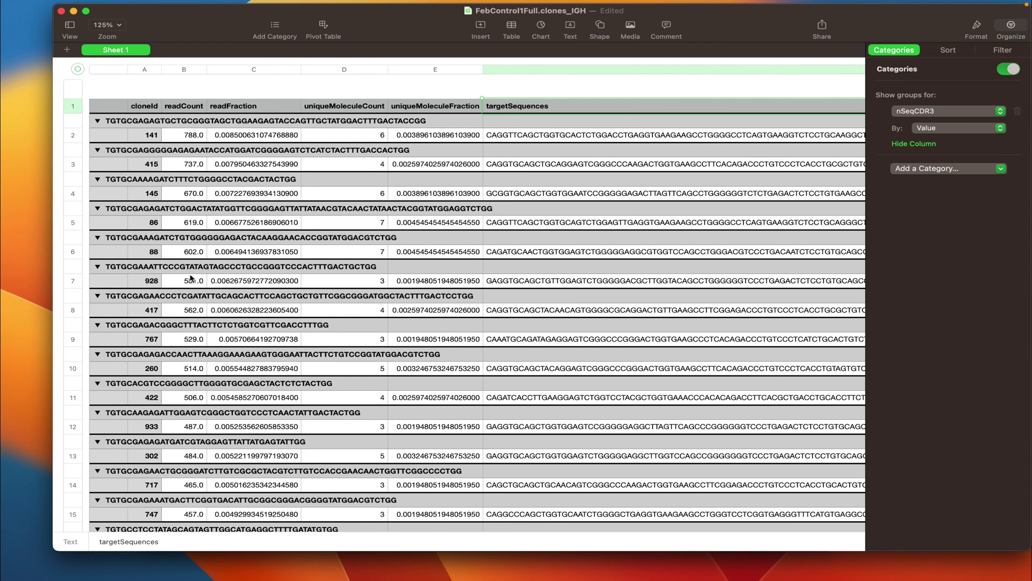
# Scroll through the grouped table, then narrow its window to reveal the iTerm window.
pyautogui.scroll(-15, 255, 367)
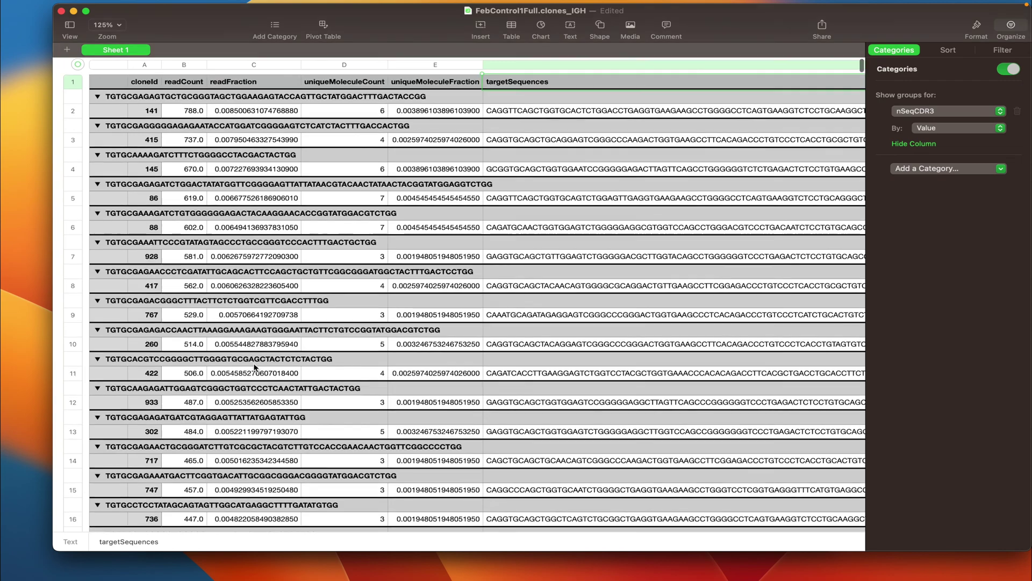
pyautogui.scroll(-8, 255, 367)
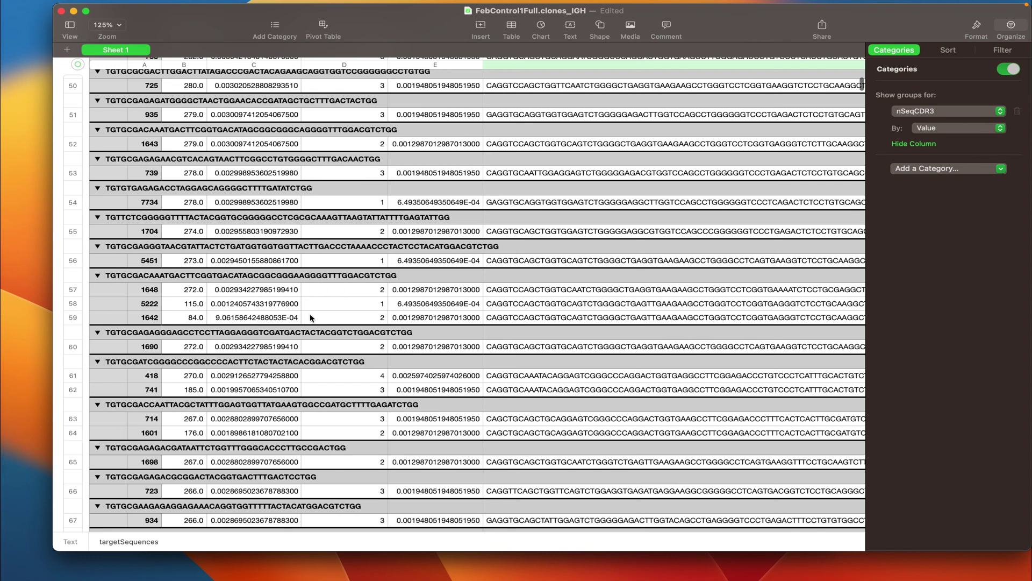
pyautogui.hscroll(15, 559, 301)
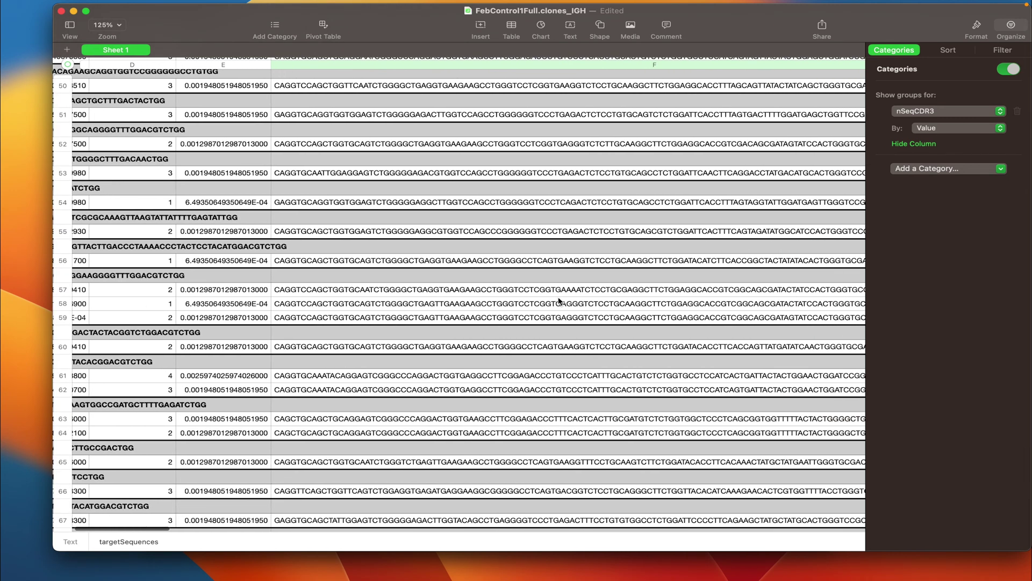
pyautogui.hscroll(-1, 559, 301)
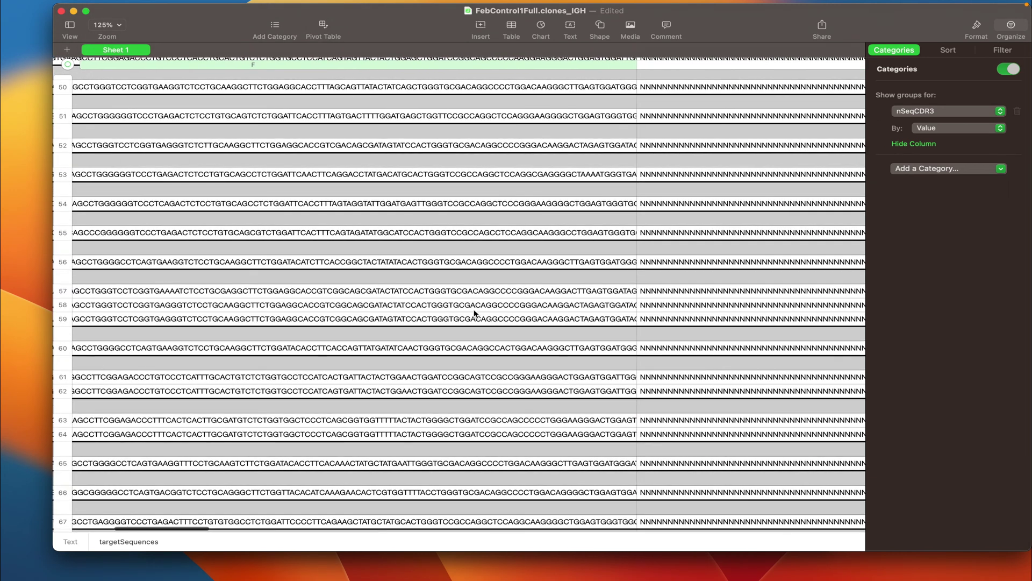
pyautogui.hscroll(-10, 470, 315)
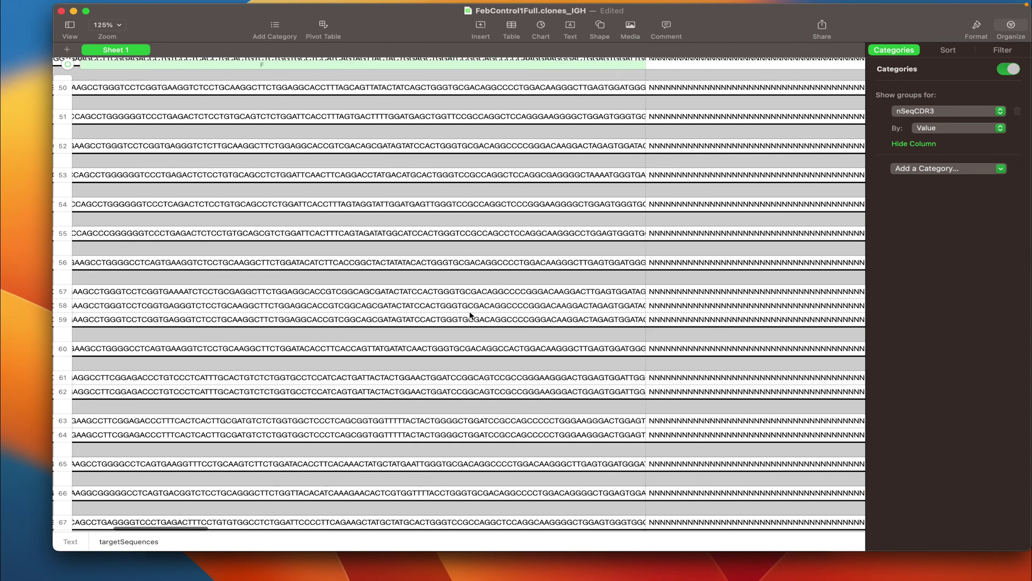
pyautogui.hscroll(-8, 470, 315)
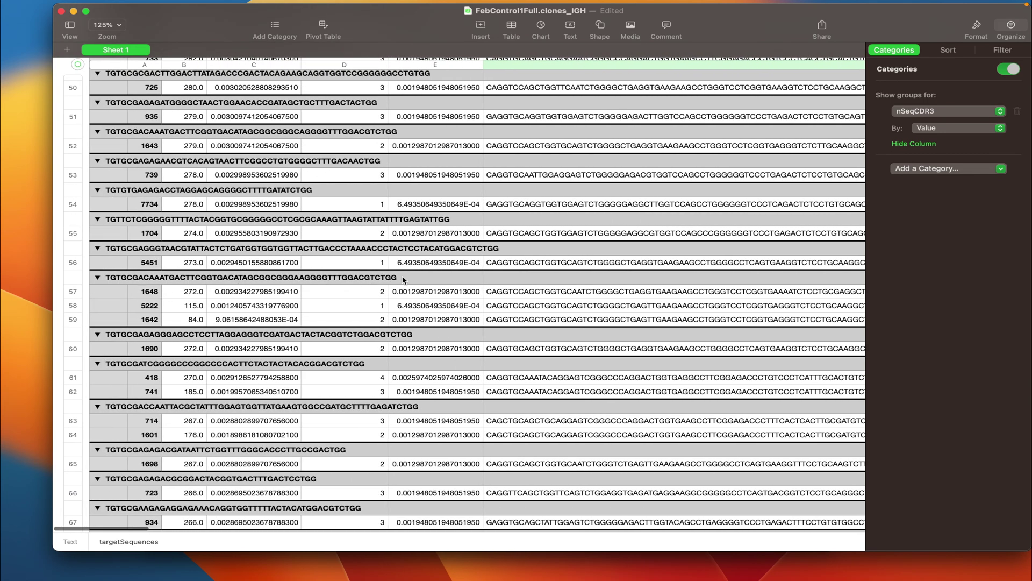
pyautogui.moveTo(1028, 213); pyautogui.dragTo(614, 266)
# Reuse the open command with Full changed to CDR3 to open result/FebControl1CDR3.clones_IGH.tsv.
pyautogui.click(717, 82)
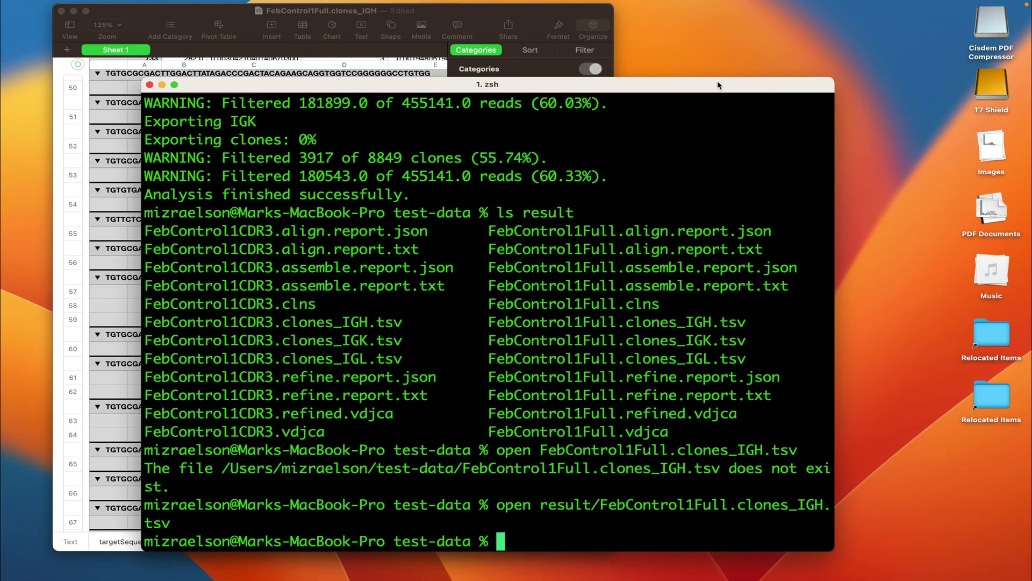
pyautogui.press('Up')
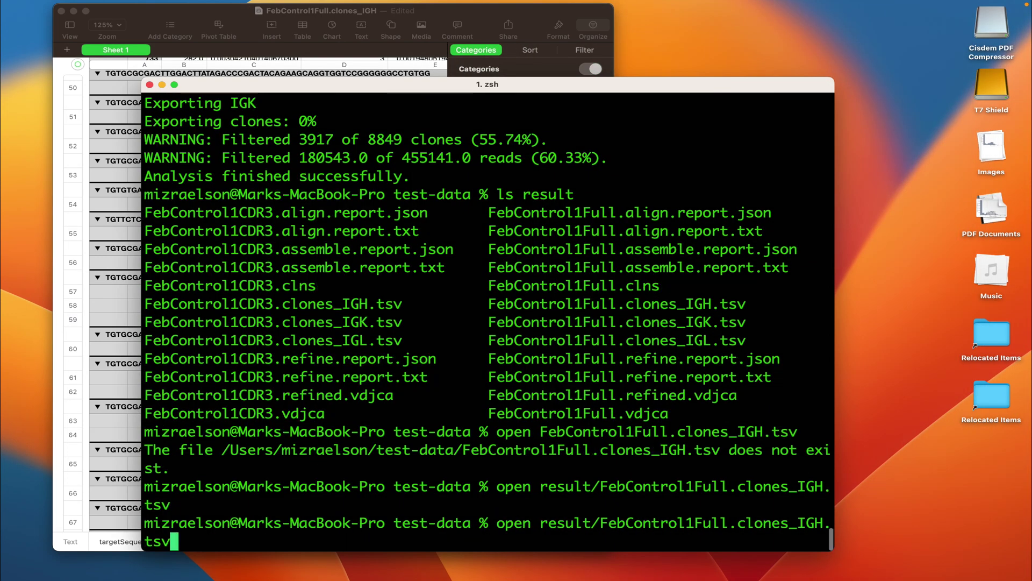
pyautogui.press('Left')
pyautogui.press('Left')
pyautogui.press('Left')
pyautogui.press('Left')
pyautogui.press('Left')
pyautogui.press('Left')
pyautogui.press('Left')
pyautogui.press('Left')
pyautogui.press('Left')
pyautogui.press('Left')
pyautogui.press('Left')
pyautogui.press('Left')
pyautogui.press('Left')
pyautogui.press('Left')
pyautogui.press('Left')
pyautogui.press('BackSpace')
pyautogui.press('BackSpace')
pyautogui.press('BackSpace')
pyautogui.press('BackSpace')
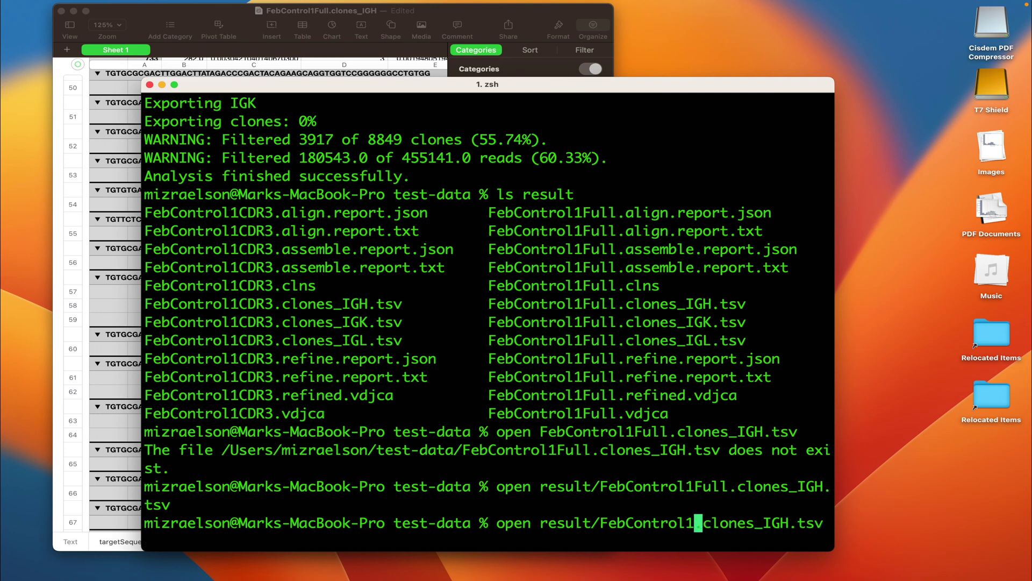
pyautogui.write('C')
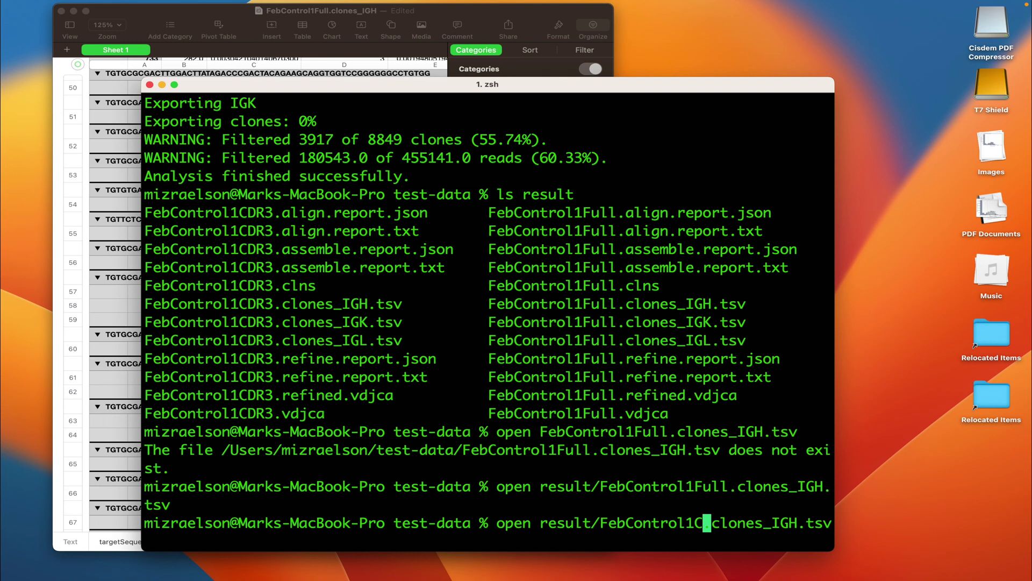
pyautogui.write('DR3')
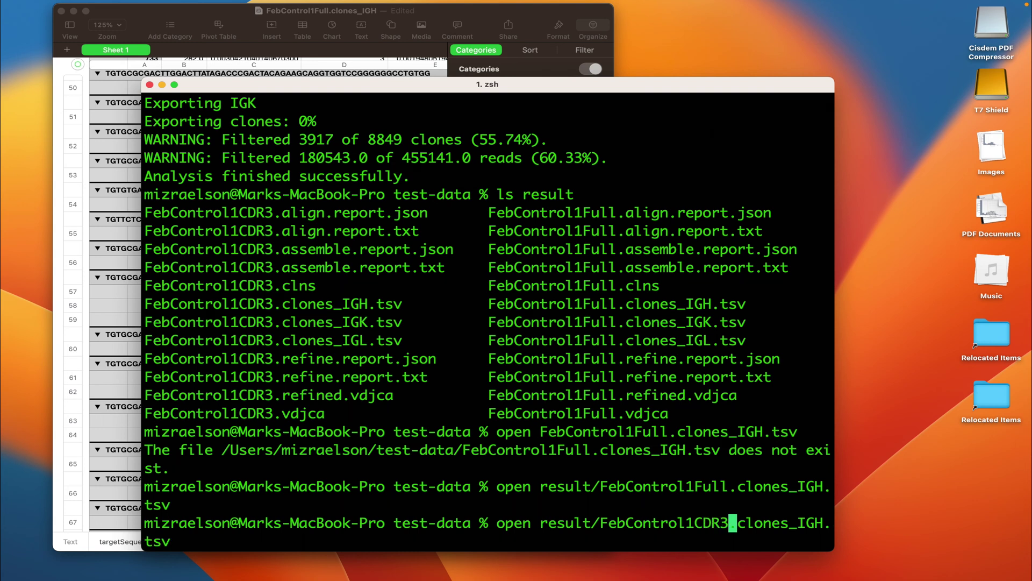
pyautogui.press('Return')
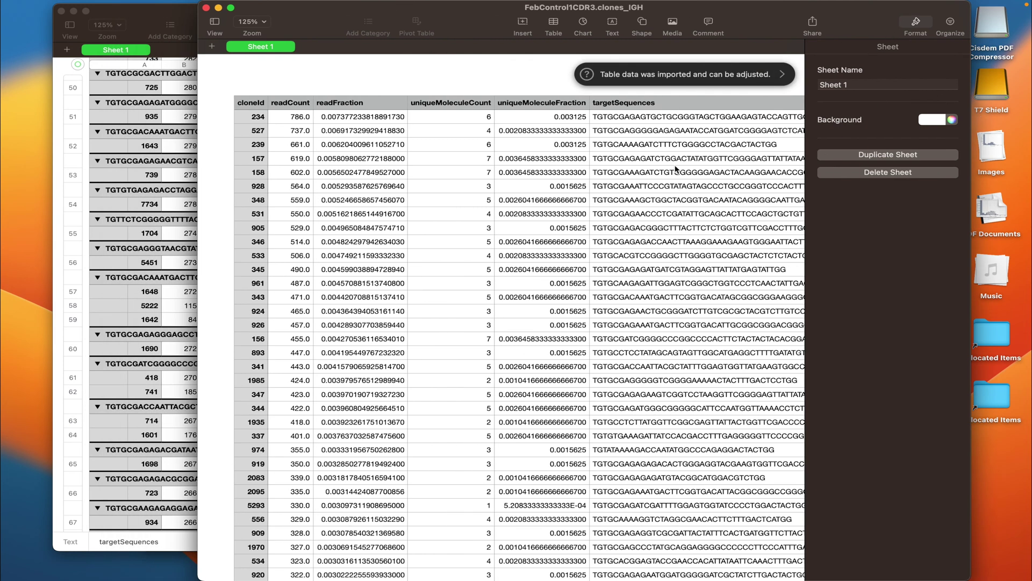
# Select the FebControl1CDR3 table and add an nSeqCDR3 category in Organize.
pyautogui.click(576, 104)
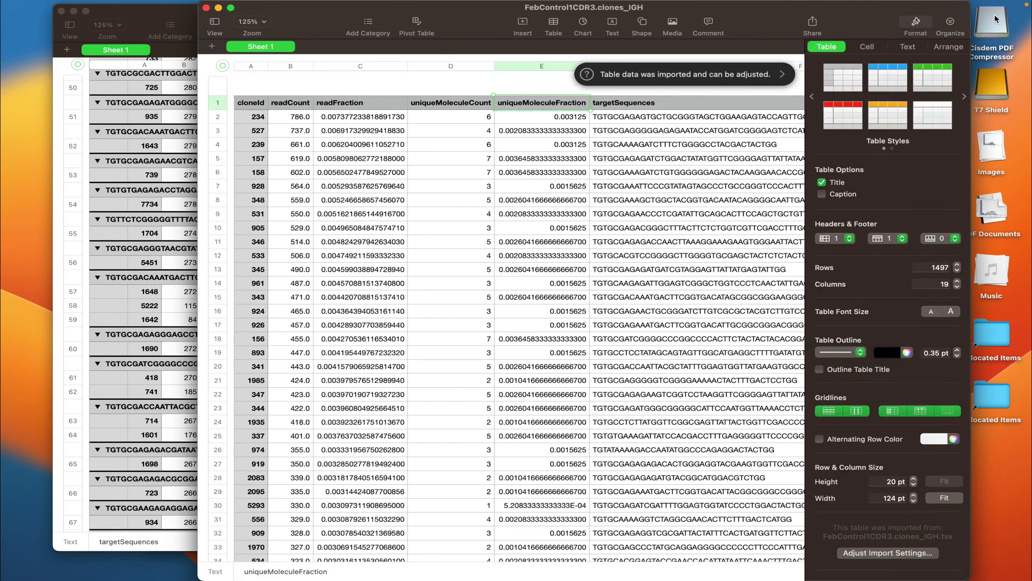
pyautogui.click(950, 24)
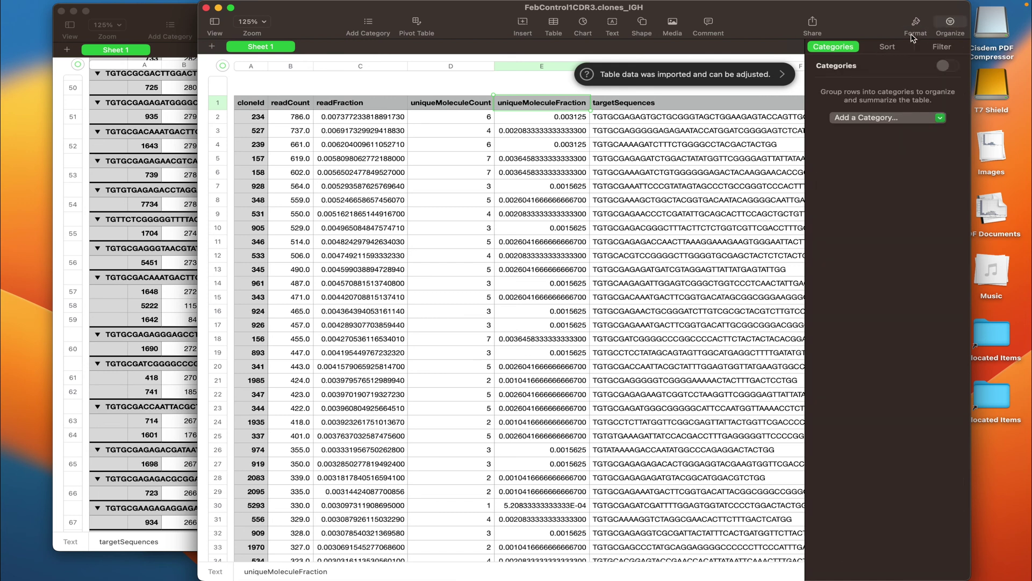
pyautogui.click(923, 118)
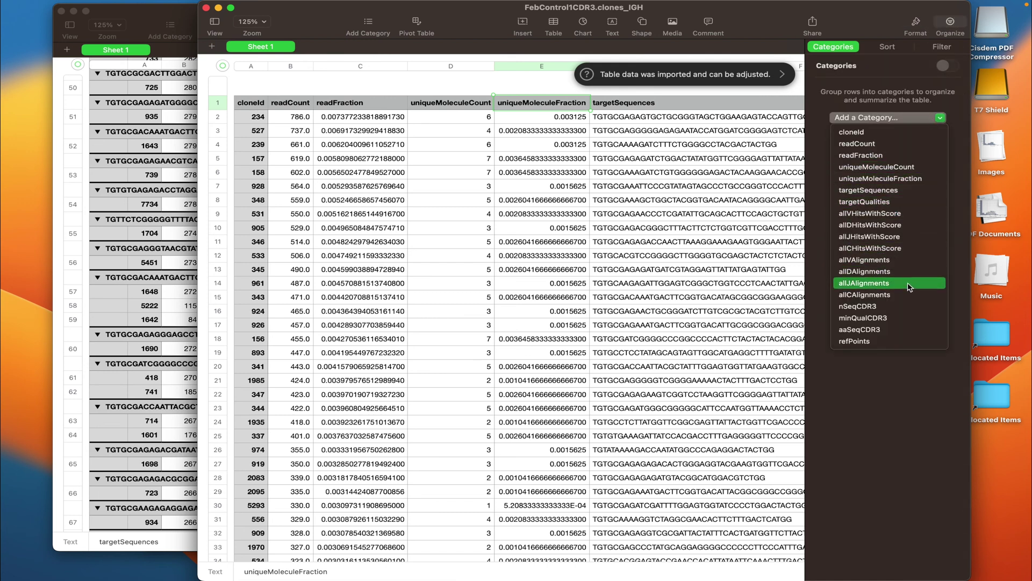
pyautogui.click(908, 306)
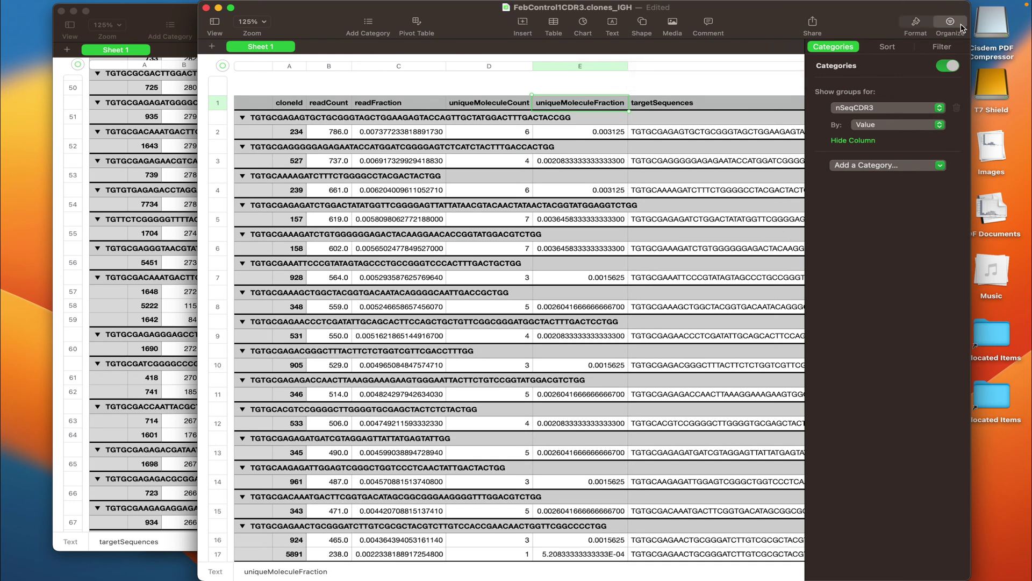
# Move the CDR3 window right and select row 57's nSeqCDR3 group name in the Full table.
pyautogui.click(409, 6)
pyautogui.click(435, 9)
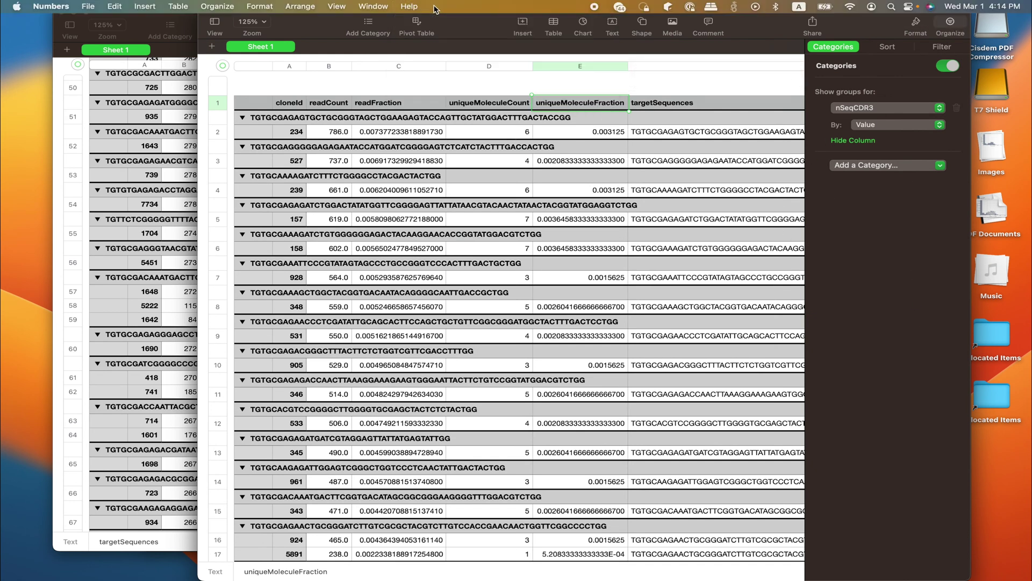
pyautogui.moveTo(435, 9); pyautogui.dragTo(510, 13)
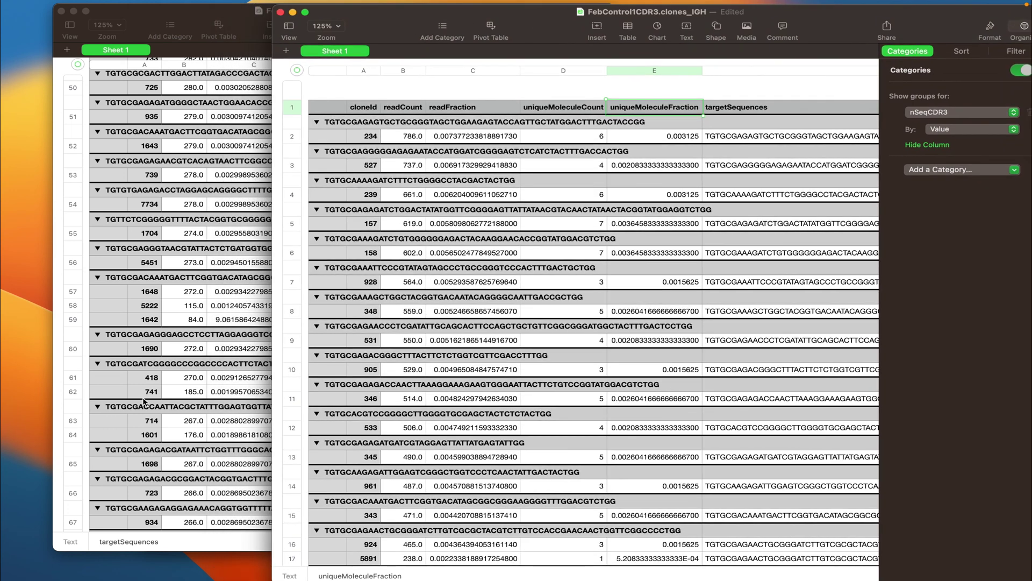
pyautogui.click(207, 348)
pyautogui.click(279, 278)
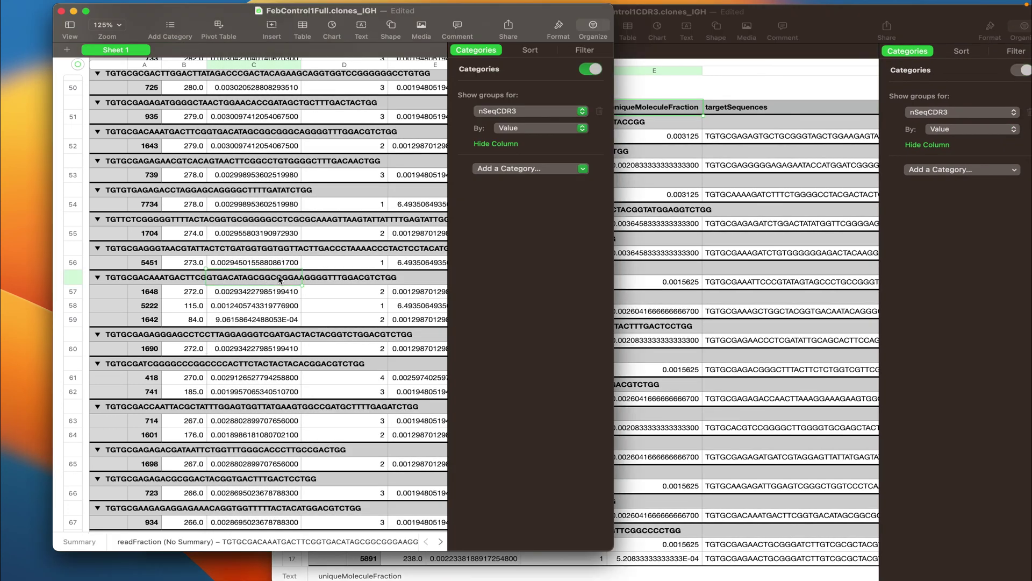
pyautogui.click(279, 279)
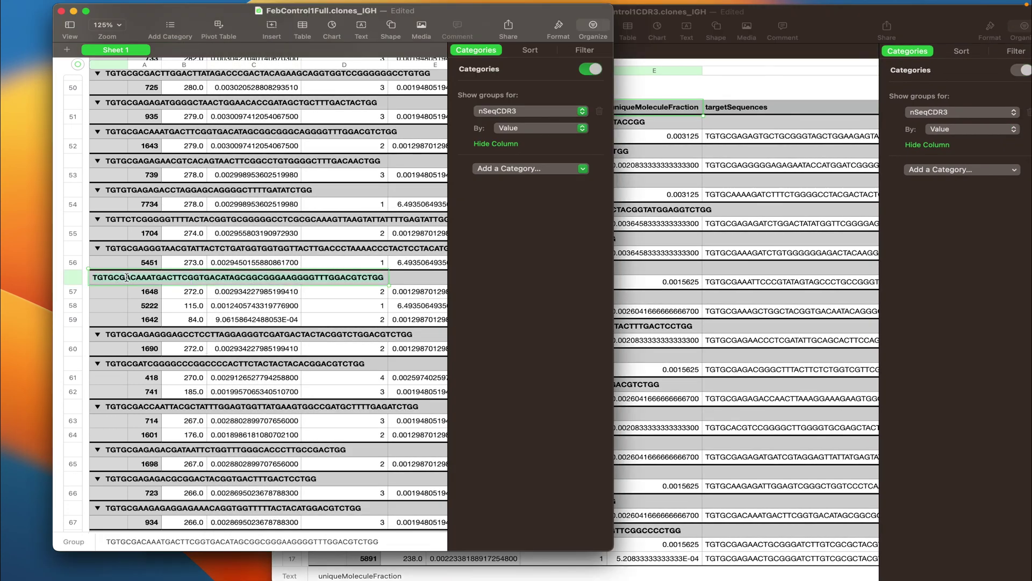
# Search the CDR3-preset table for that same nSeqCDR3 group.
pyautogui.click(640, 134)
pyautogui.click(659, 185)
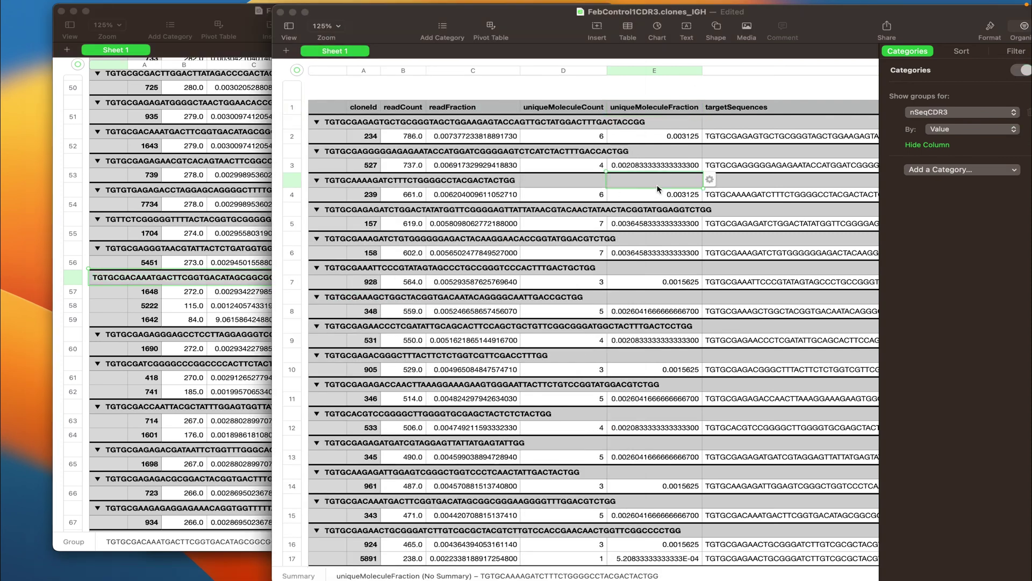
pyautogui.press('super+g')
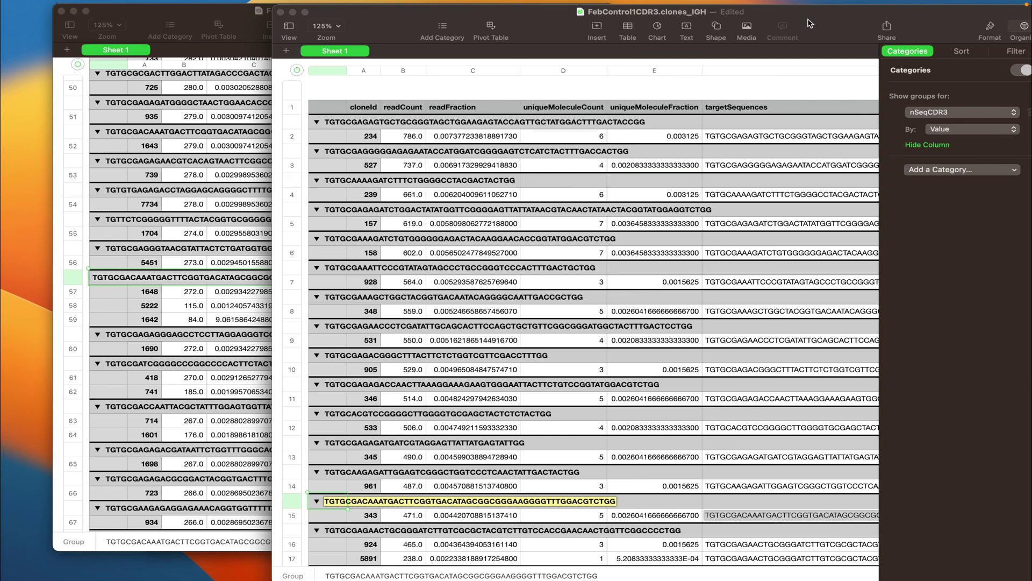
pyautogui.scroll(-5, 535, 329)
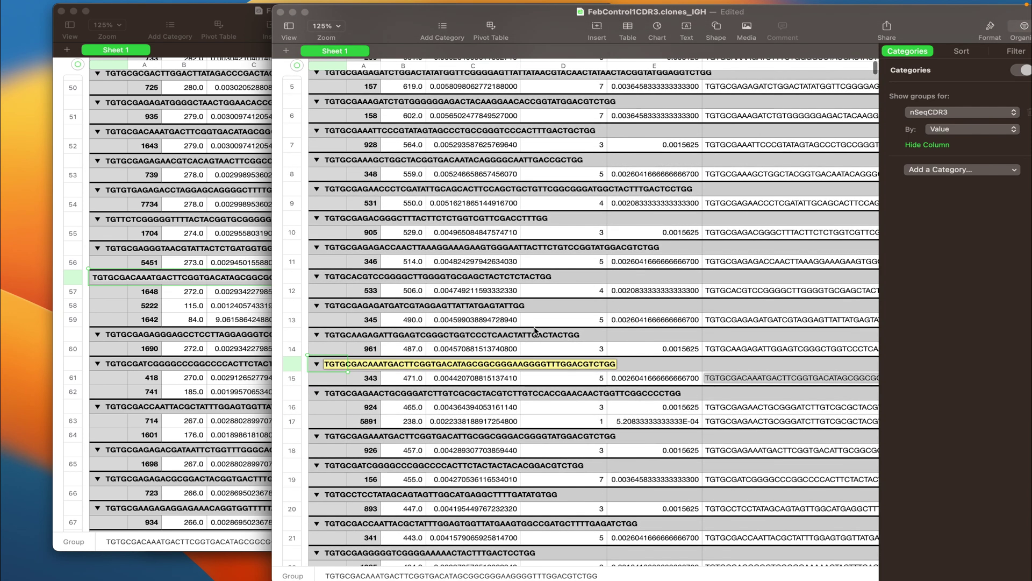
pyautogui.scroll(-2, 535, 329)
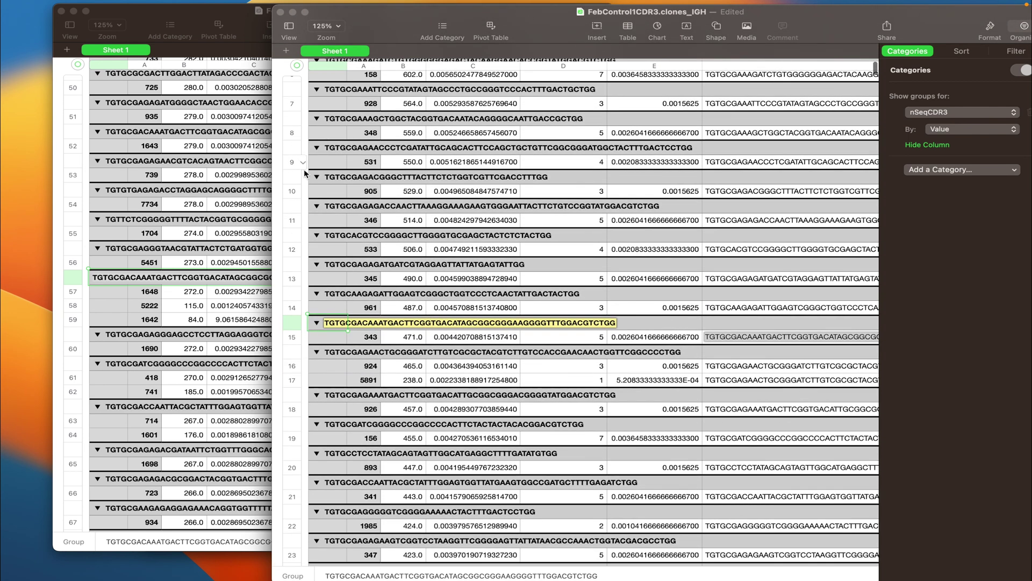
# Narrow the CDR3 window and place the full-length window beside it, both tables visible.
pyautogui.moveTo(272, 214); pyautogui.dragTo(395, 214)
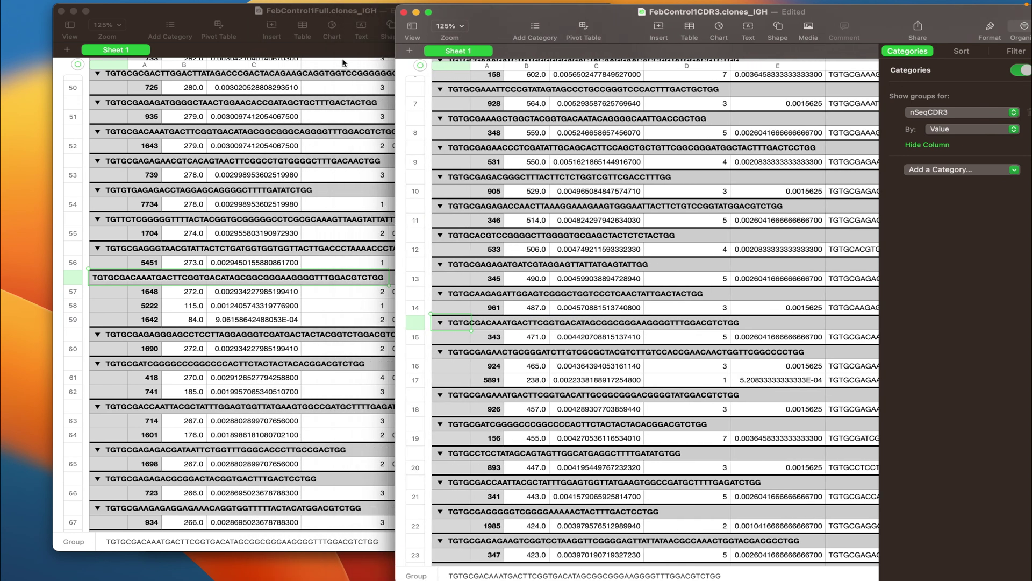
pyautogui.moveTo(226, 20); pyautogui.dragTo(159, 37)
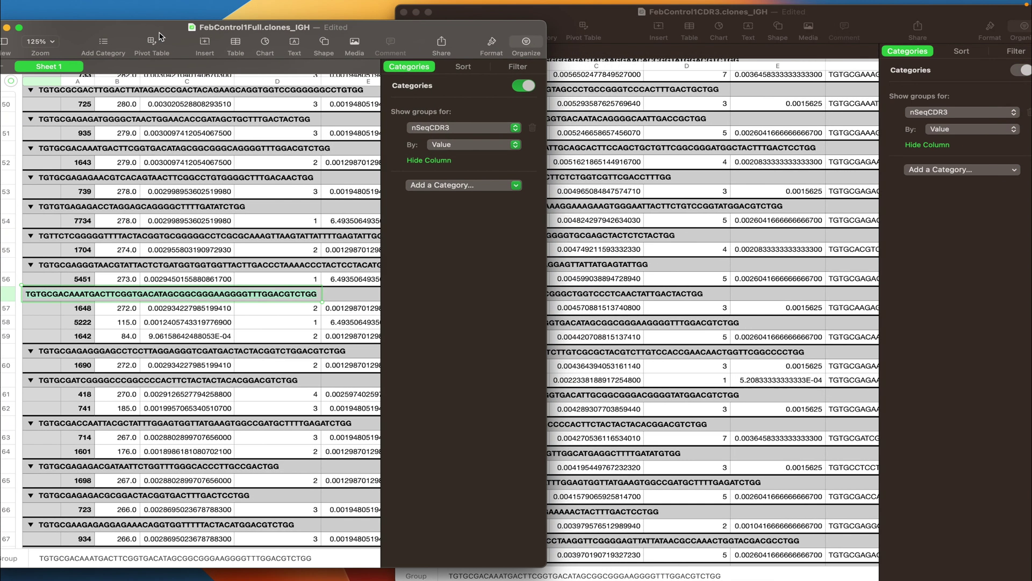
pyautogui.click(734, 265)
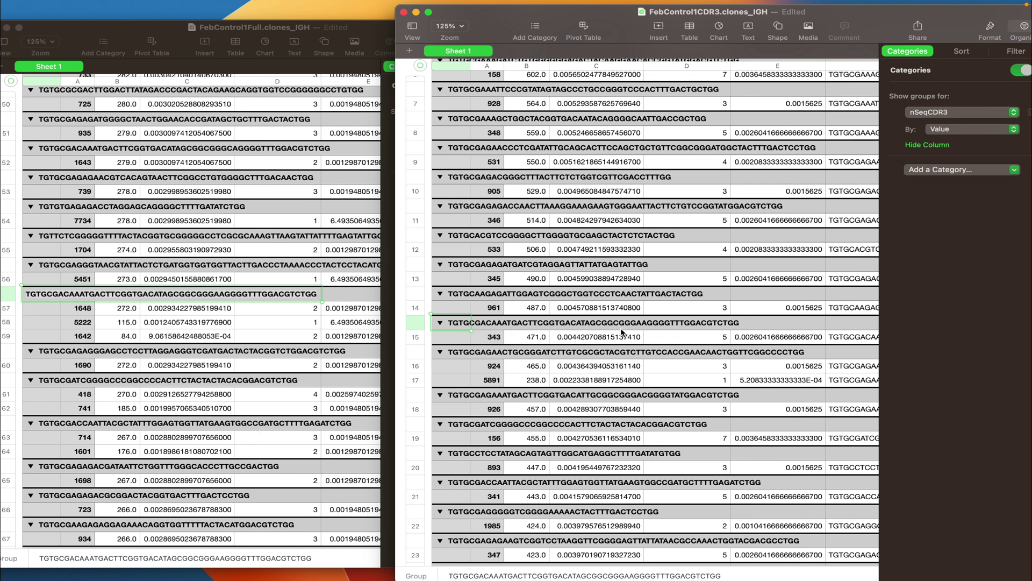
pyautogui.moveTo(247, 36); pyautogui.dragTo(310, 27)
pyautogui.click(671, 20)
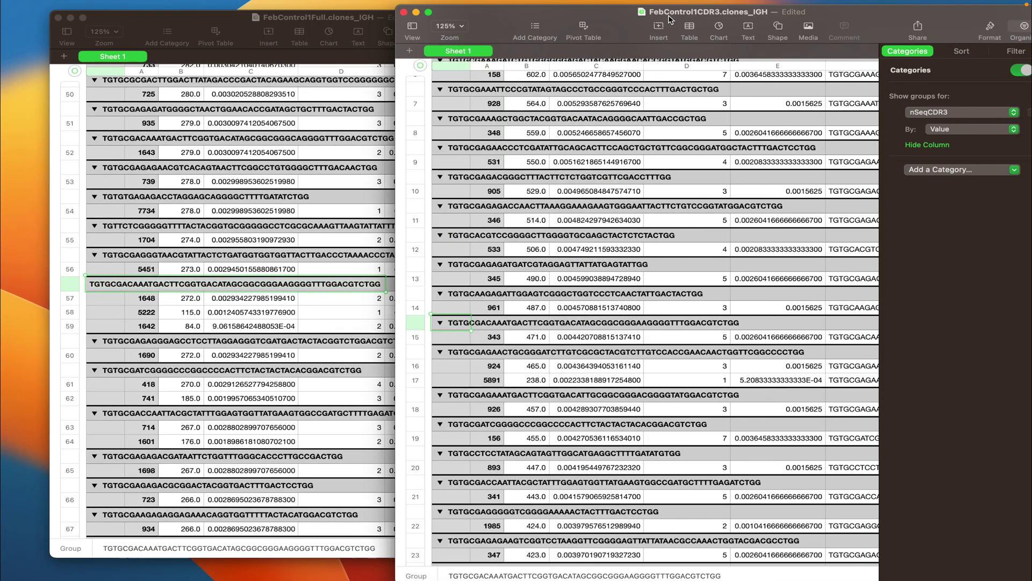